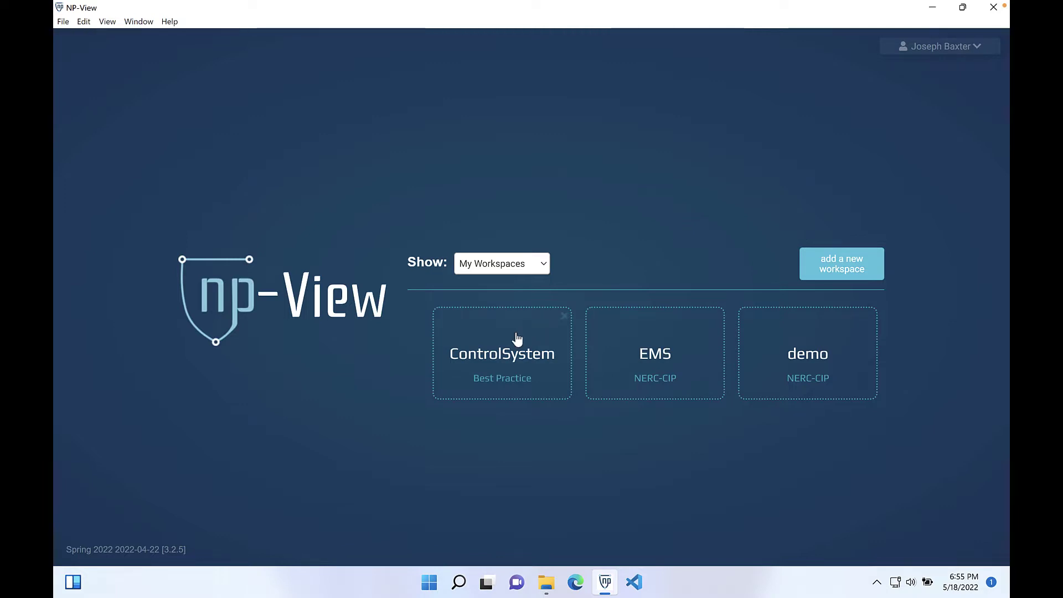
Step: Open the EMS workspace and fit its Home topology of eight firewalls and routers on screen
{"action": "left_click", "coordinate": [655, 342]}
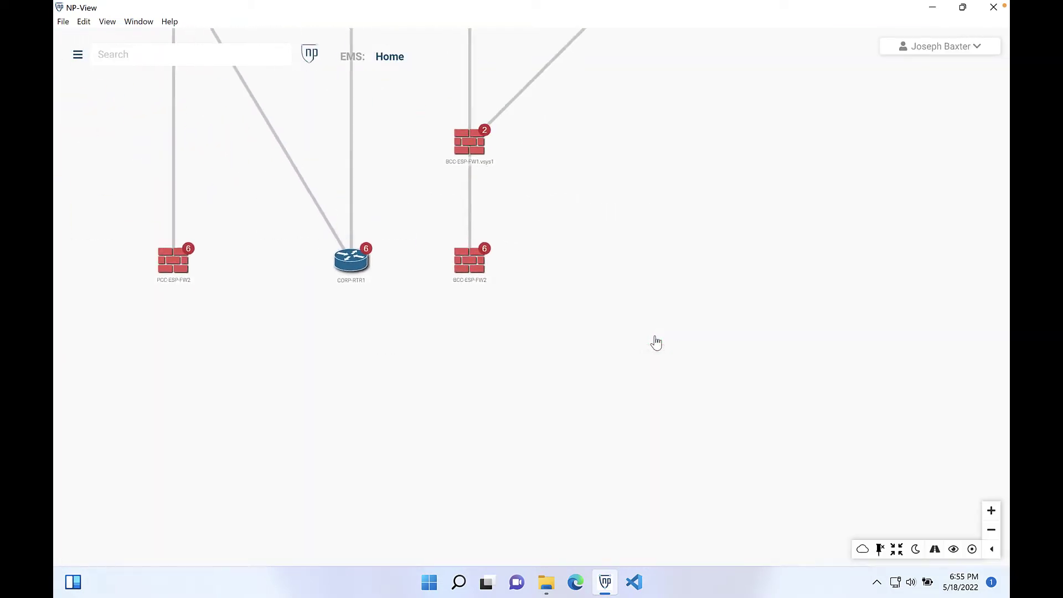
{"action": "left_click", "coordinate": [546, 224]}
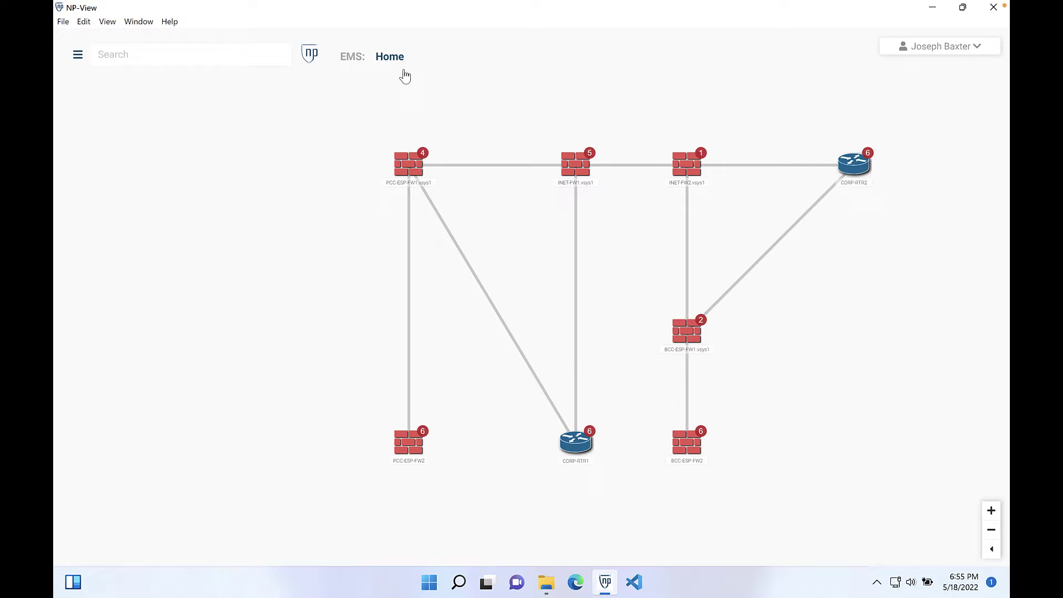
Step: Open the EMS Detail topology view, nudge the map left and expand the map display toolbar
{"action": "left_click", "coordinate": [406, 73]}
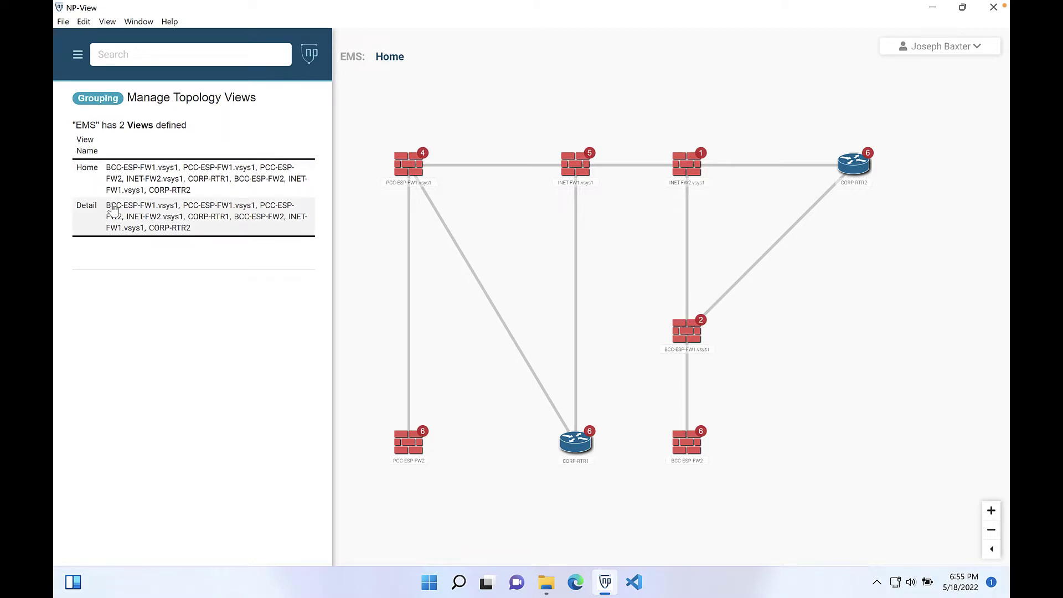
{"action": "left_click", "coordinate": [114, 220]}
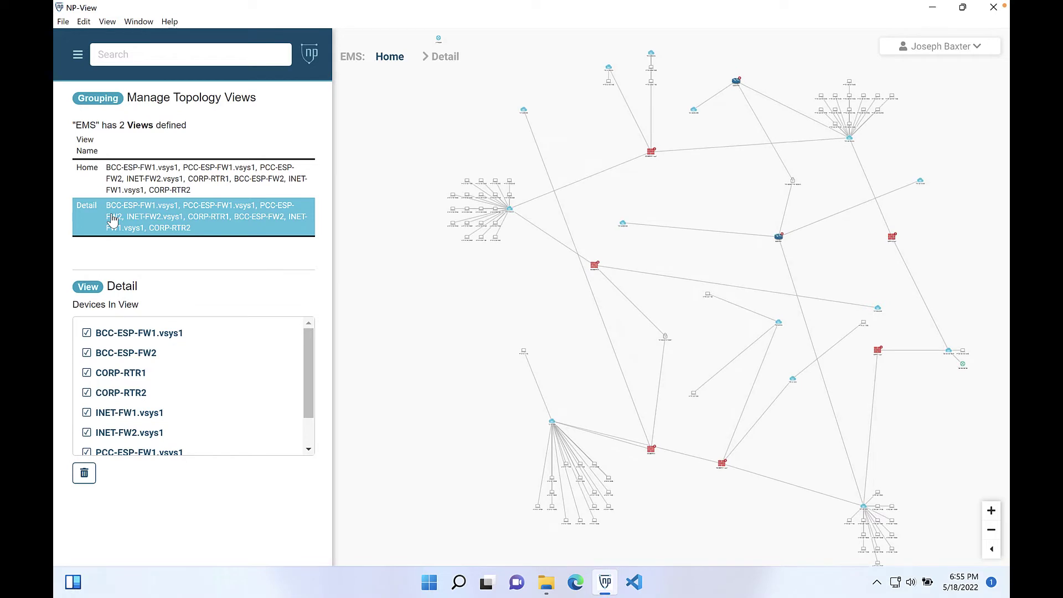
{"action": "left_click_drag", "start_coordinate": [440, 352], "coordinate": [394, 355]}
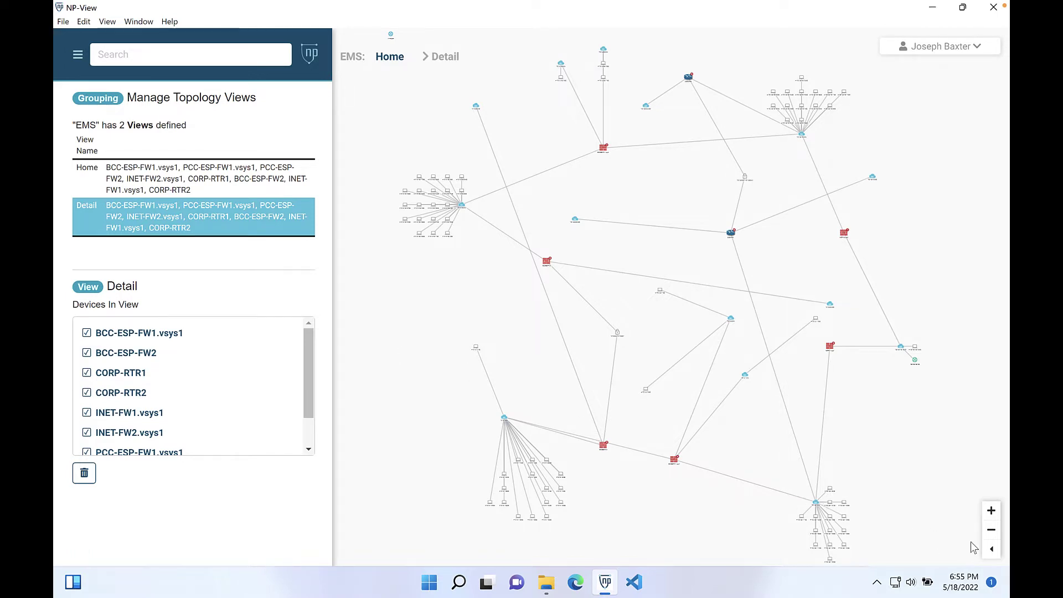
{"action": "left_click", "coordinate": [990, 549]}
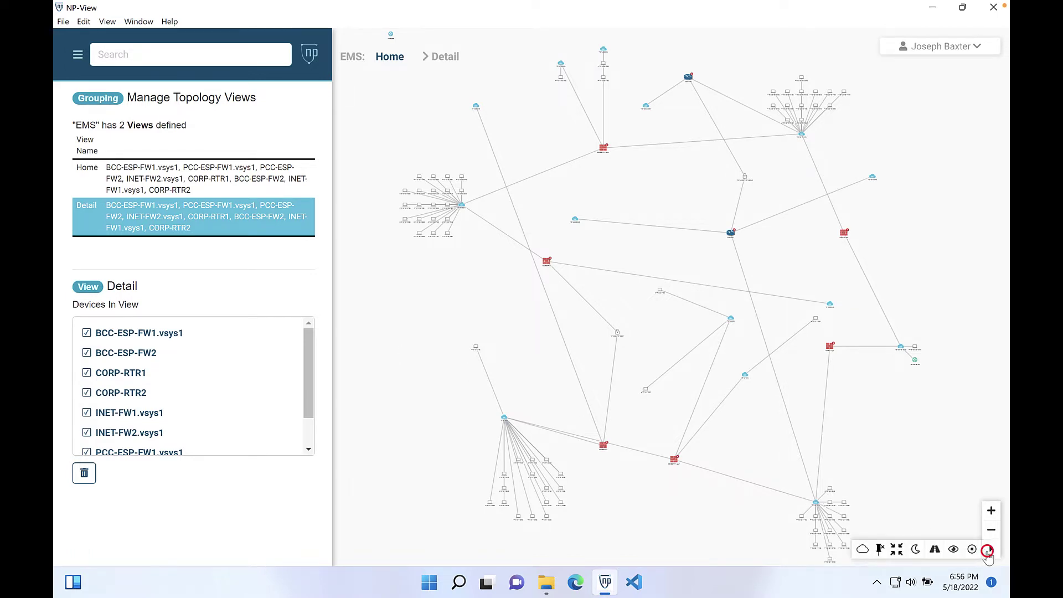
Step: Apply the compact layout and show network 192.168.1.0/24: 14 hosts, 5 inbound, 8 outbound paths
{"action": "left_click", "coordinate": [878, 549]}
{"action": "left_click", "coordinate": [814, 505]}
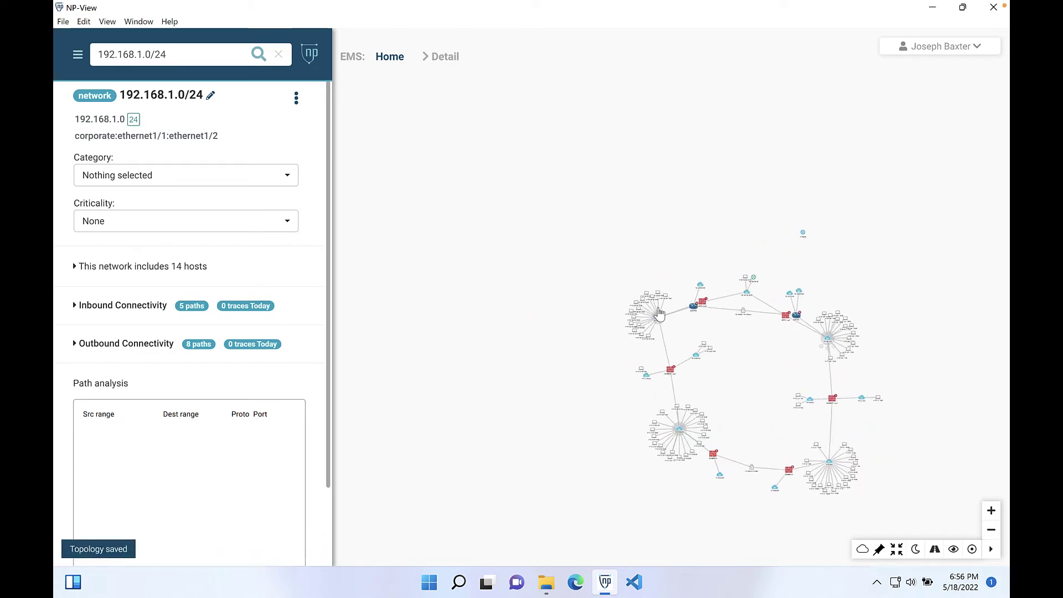
{"action": "left_click_drag", "start_coordinate": [748, 405], "coordinate": [616, 359]}
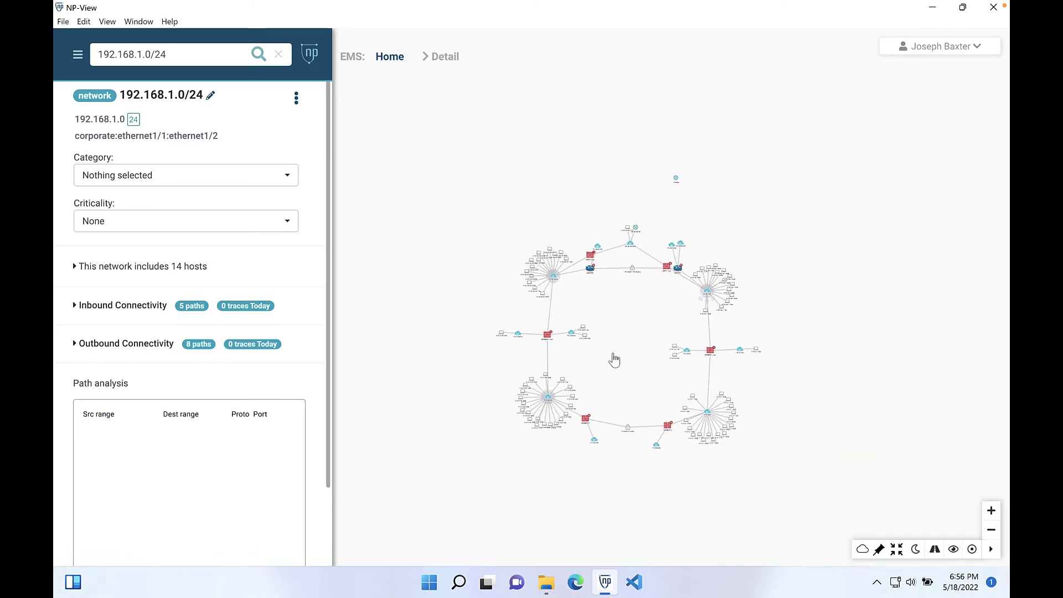
{"action": "scroll", "coordinate": [615, 358], "scroll_direction": "up", "scroll_amount": 1}
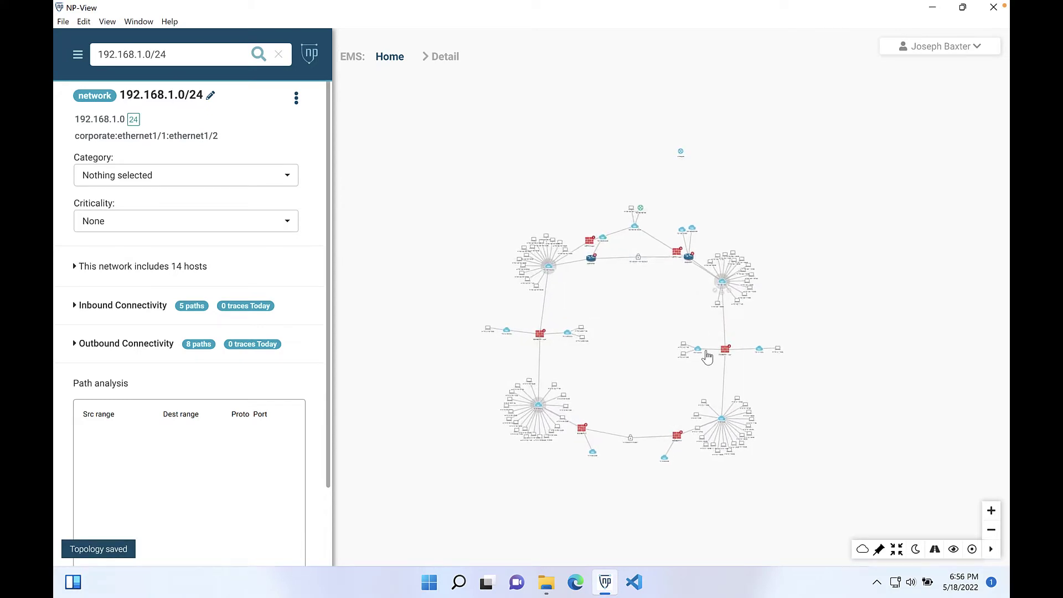
{"action": "scroll", "coordinate": [632, 357], "scroll_direction": "up", "scroll_amount": 1}
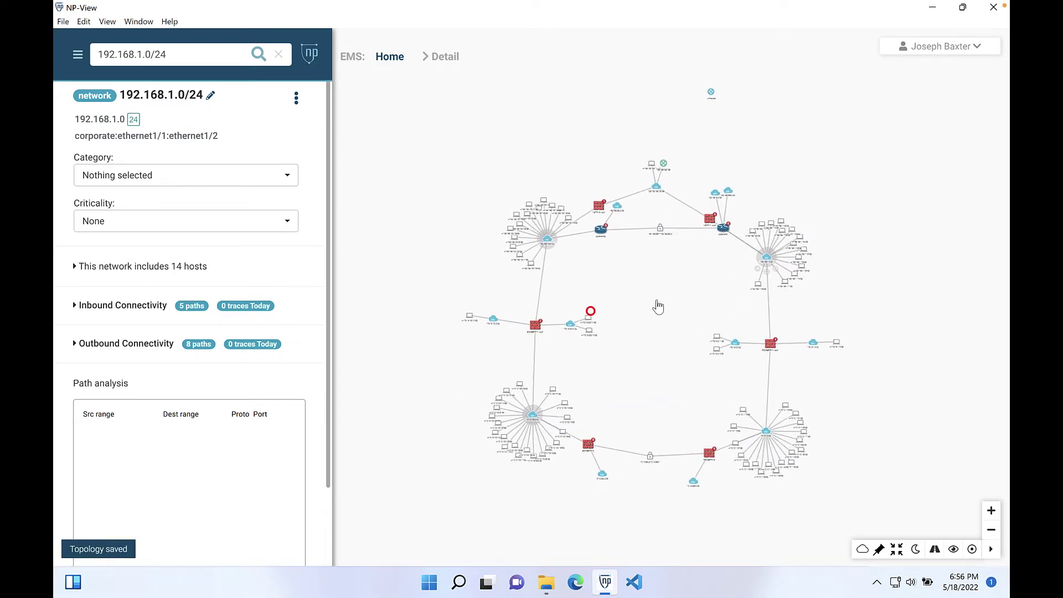
{"action": "left_click_drag", "start_coordinate": [594, 311], "coordinate": [675, 299]}
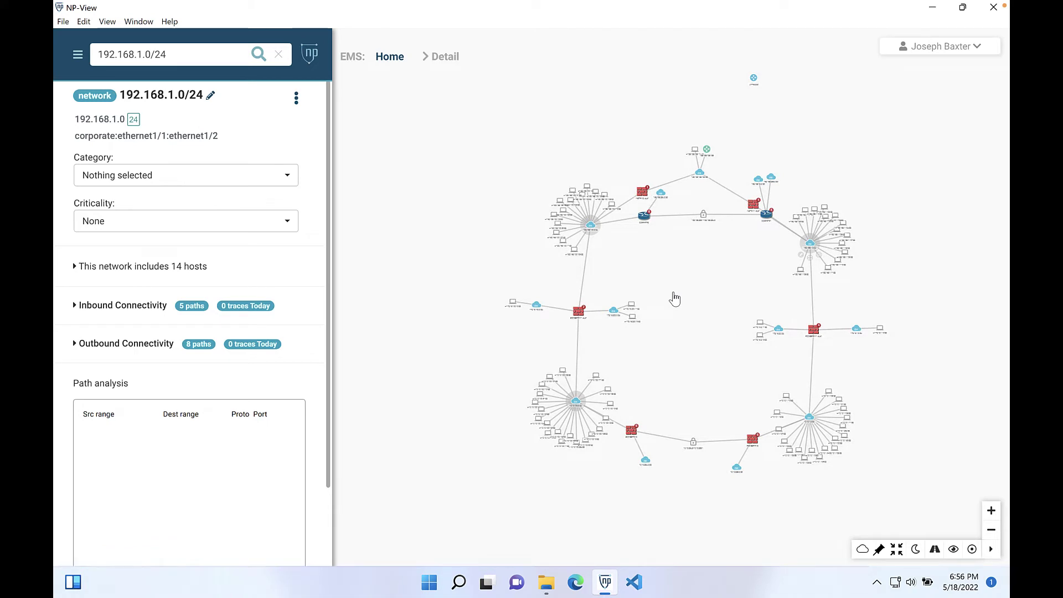
{"action": "scroll", "coordinate": [675, 298], "scroll_direction": "up", "scroll_amount": 1}
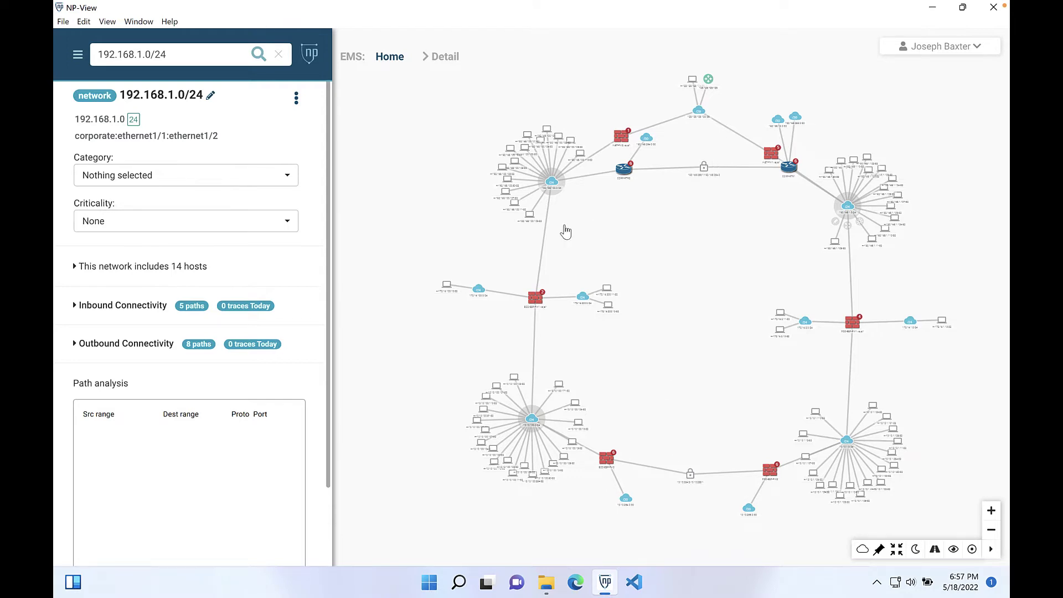
Step: Filter host H-172.16.100.10-32's inbound connectivity to tcp/3389, highlighting its three inbound paths
{"action": "left_click", "coordinate": [446, 289]}
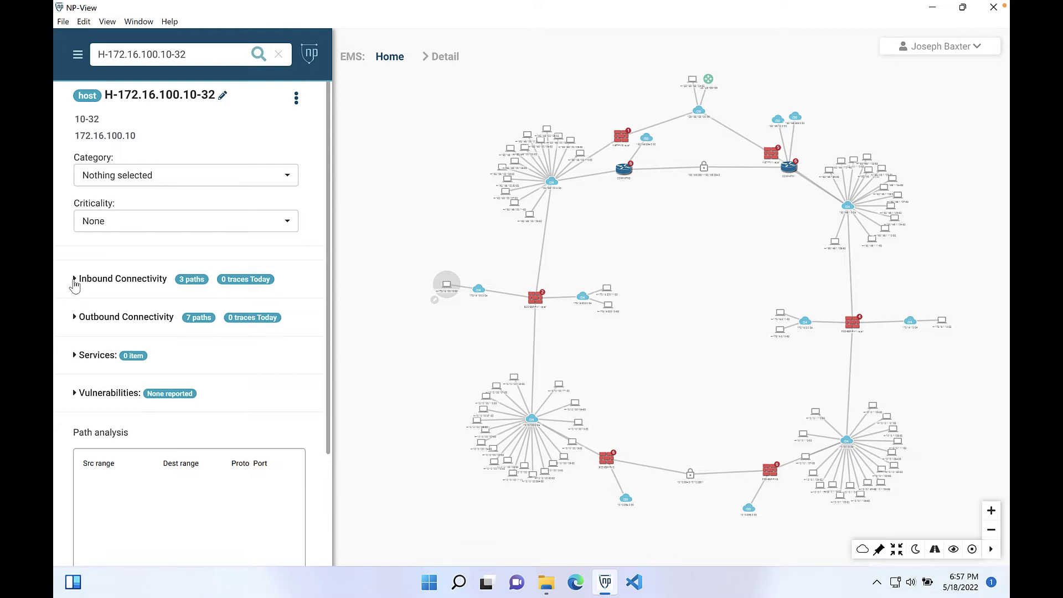
{"action": "left_click", "coordinate": [74, 279]}
{"action": "left_click", "coordinate": [82, 352]}
{"action": "scroll", "coordinate": [192, 374], "scroll_direction": "down", "scroll_amount": 3}
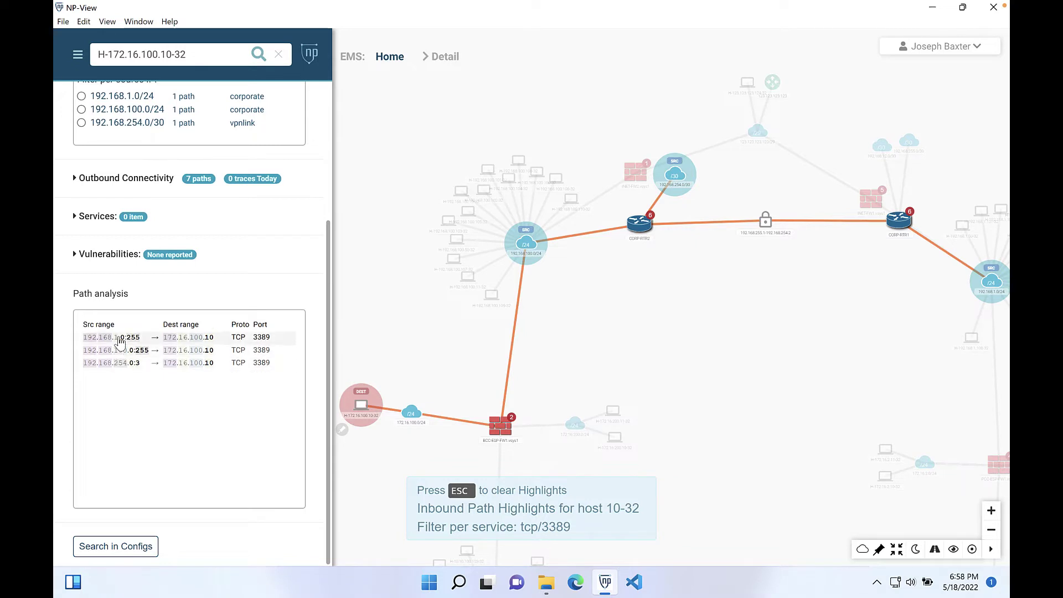
{"action": "scroll", "coordinate": [284, 243], "scroll_direction": "up", "scroll_amount": 4}
{"action": "scroll", "coordinate": [285, 243], "scroll_direction": "up", "scroll_amount": 2}
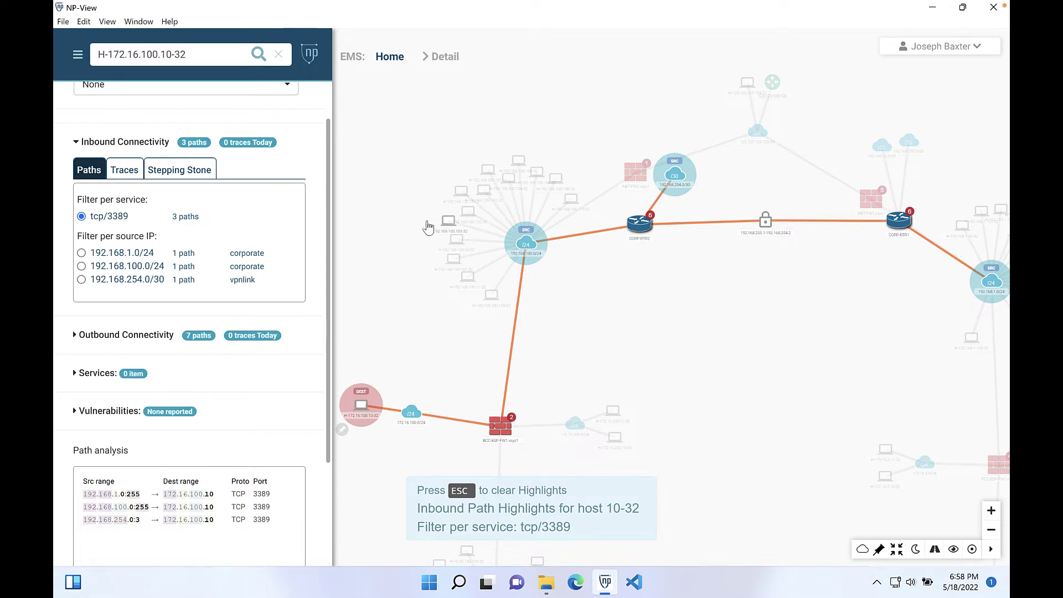
Step: Filter the host's outbound connectivity to tcp/3389, then to tcp/22
{"action": "left_click", "coordinate": [73, 335]}
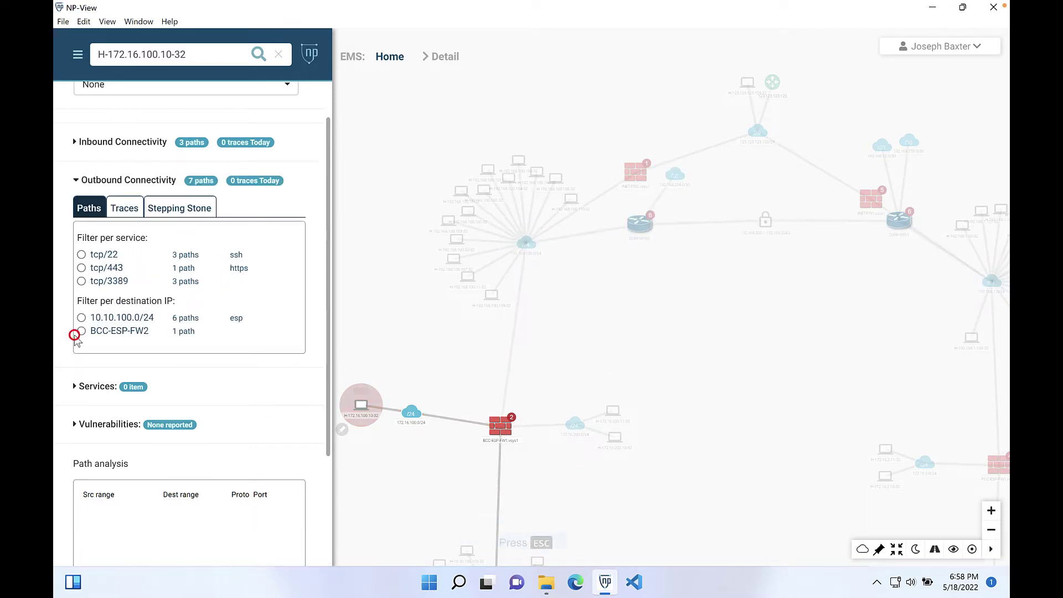
{"action": "left_click", "coordinate": [82, 281]}
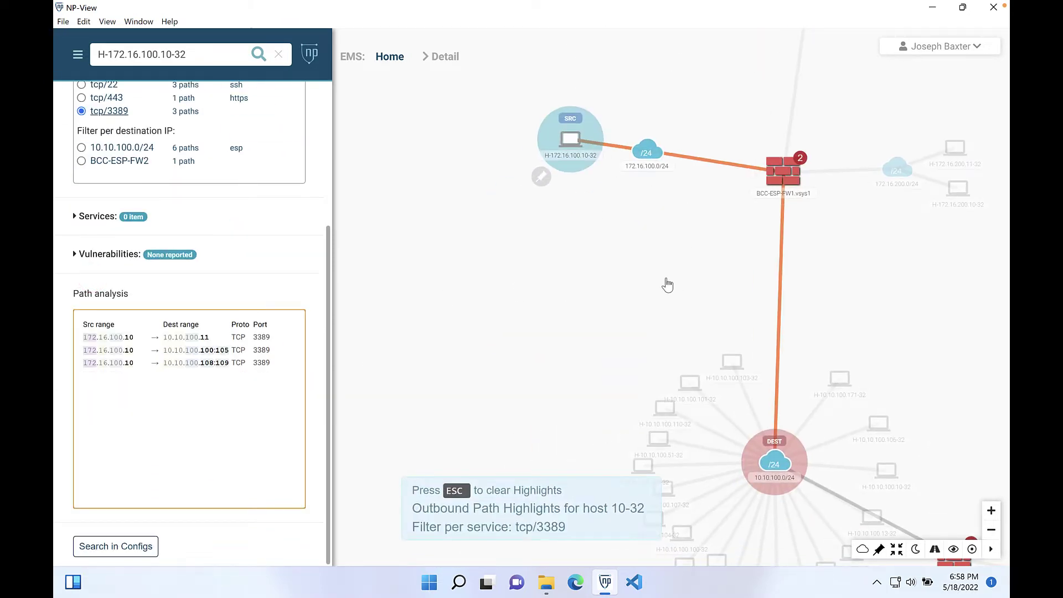
{"action": "scroll", "coordinate": [667, 284], "scroll_direction": "down", "scroll_amount": 2}
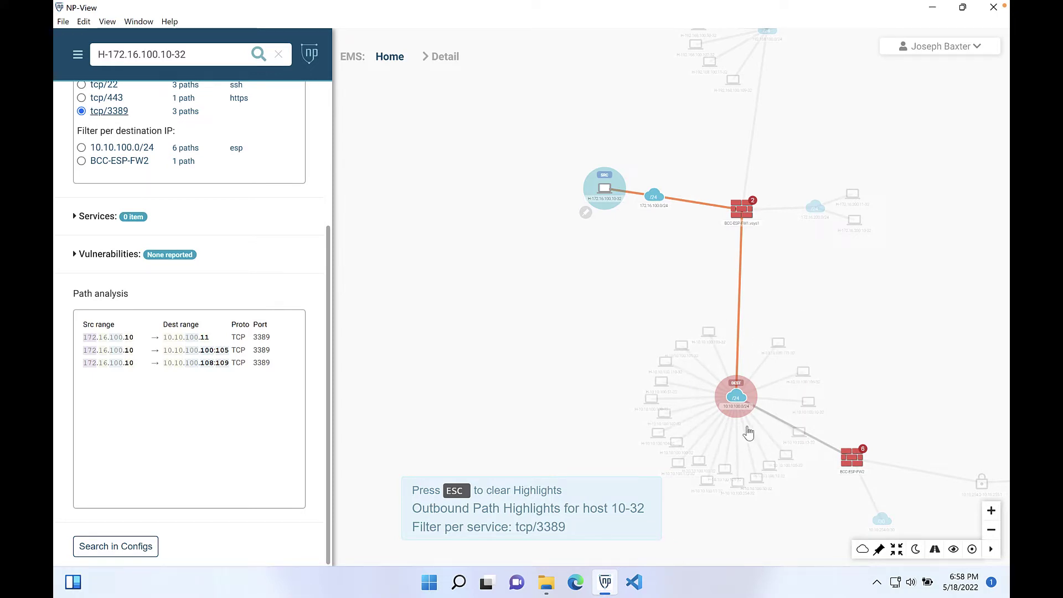
{"action": "scroll", "coordinate": [166, 172], "scroll_direction": "up", "scroll_amount": 3}
{"action": "scroll", "coordinate": [166, 172], "scroll_direction": "up", "scroll_amount": 1}
{"action": "left_click", "coordinate": [81, 189]}
{"action": "scroll", "coordinate": [165, 249], "scroll_direction": "down", "scroll_amount": 3}
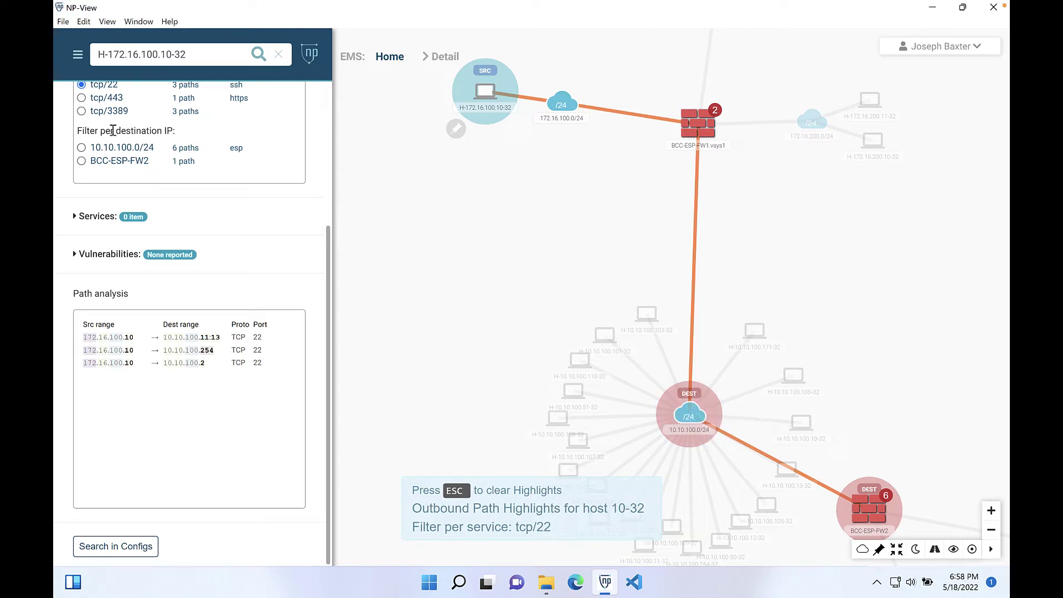
Step: Trace the host's single outbound tcp/443 path to 10.10.100.50 across the map
{"action": "left_click", "coordinate": [82, 97]}
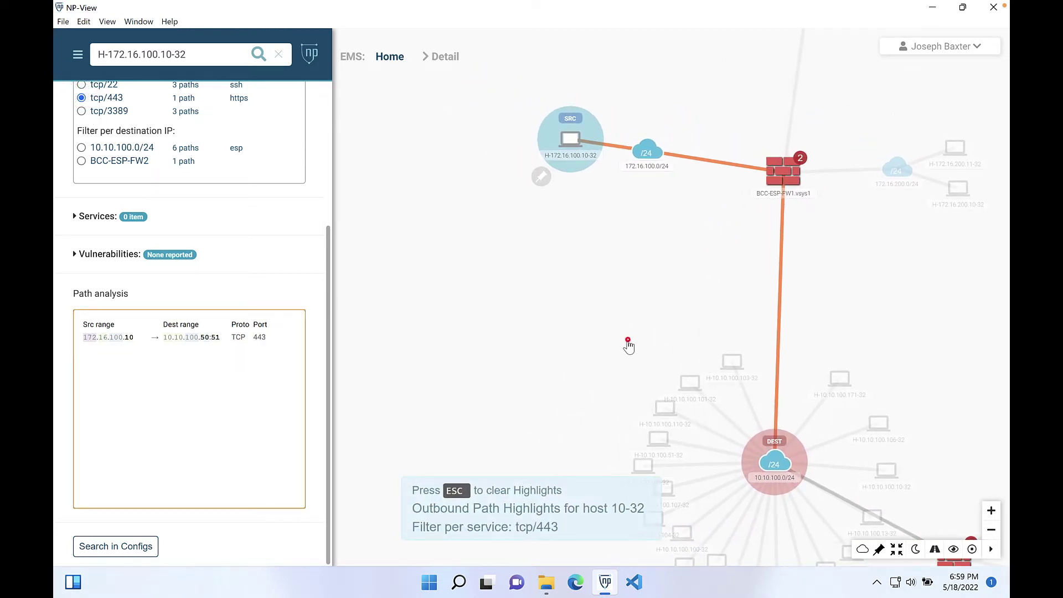
{"action": "left_click_drag", "start_coordinate": [628, 345], "coordinate": [589, 287]}
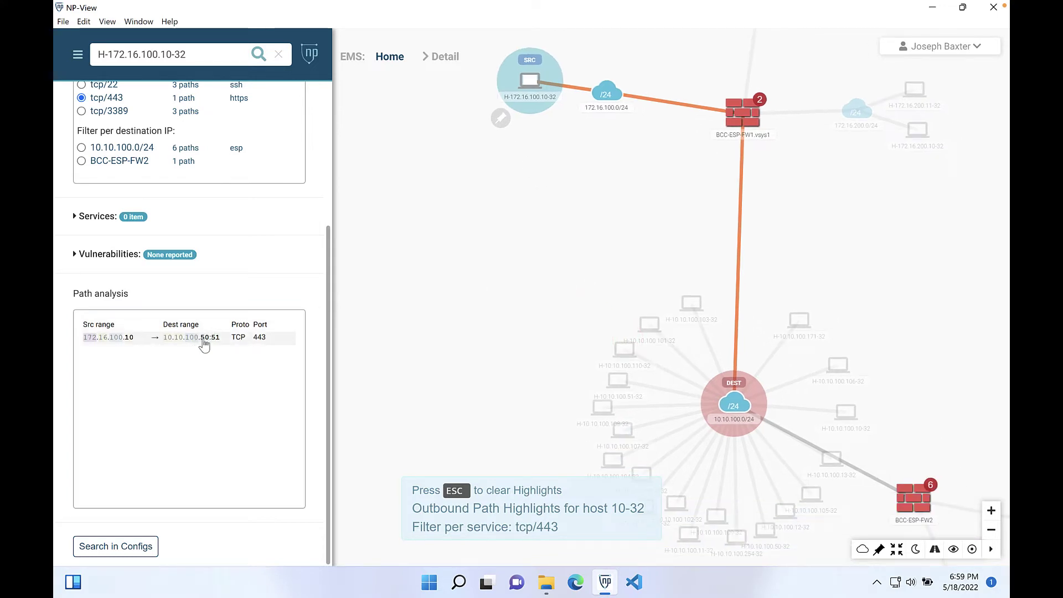
{"action": "scroll", "coordinate": [453, 357], "scroll_direction": "down", "scroll_amount": 1}
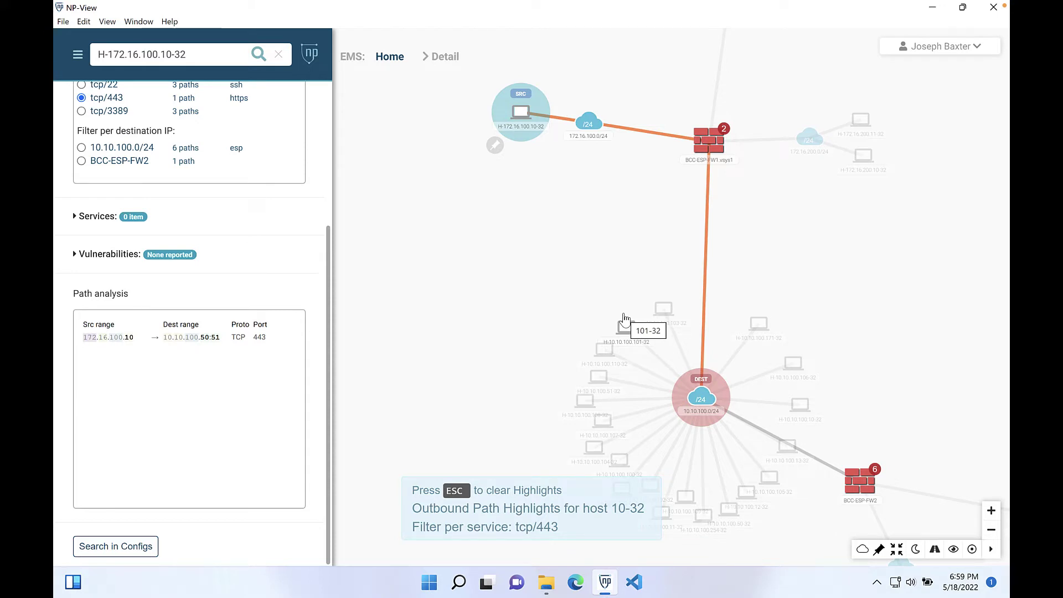
{"action": "scroll", "coordinate": [625, 318], "scroll_direction": "down", "scroll_amount": 1}
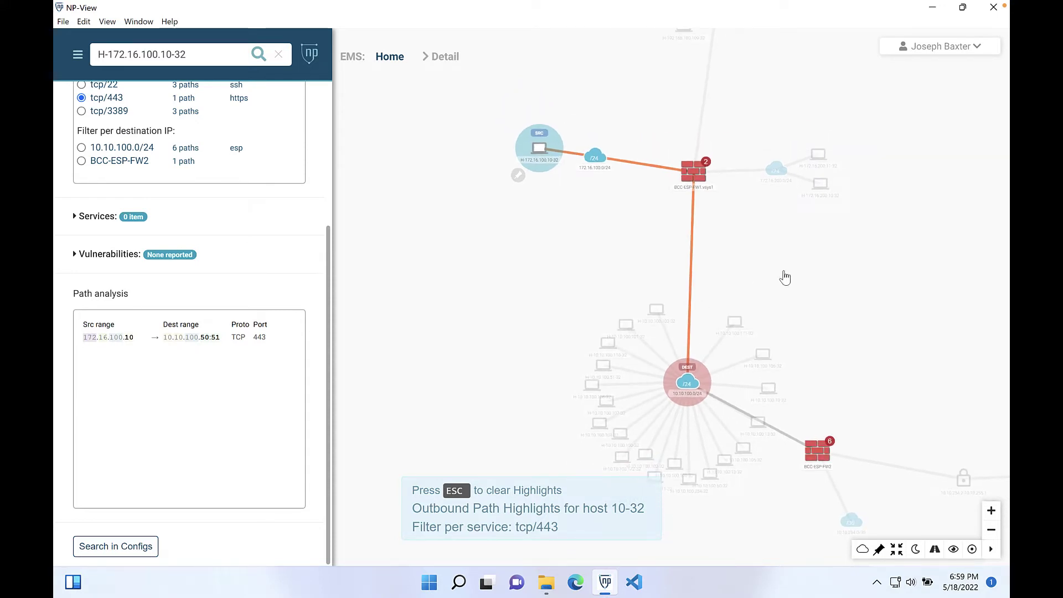
{"action": "left_click_drag", "start_coordinate": [868, 284], "coordinate": [818, 465]}
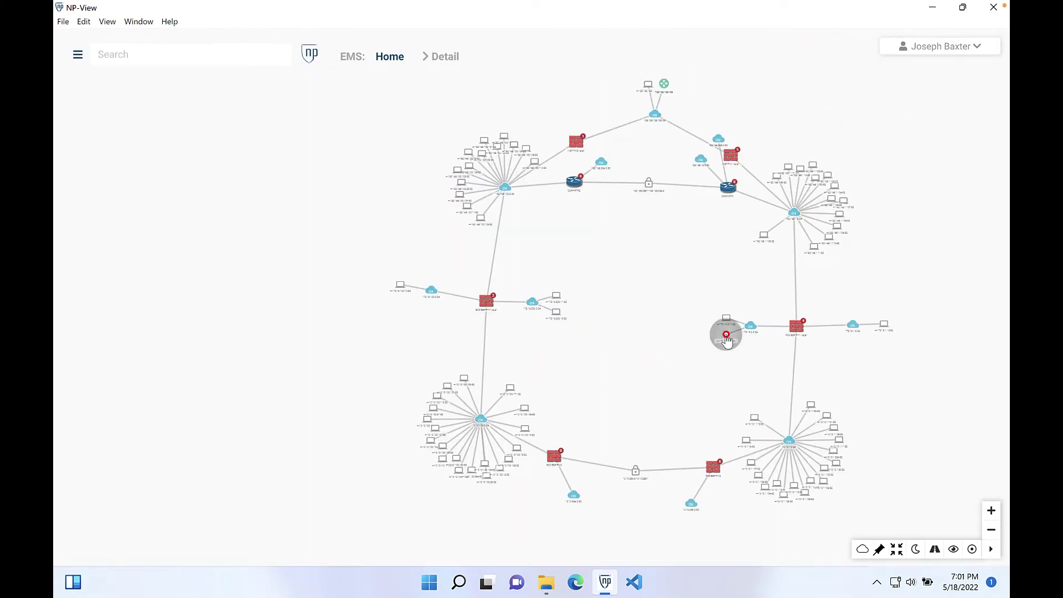
Step: Run a stepping stone analysis from host H-172.16.2.10-32 and inspect the highlighted map
{"action": "left_click", "coordinate": [726, 335]}
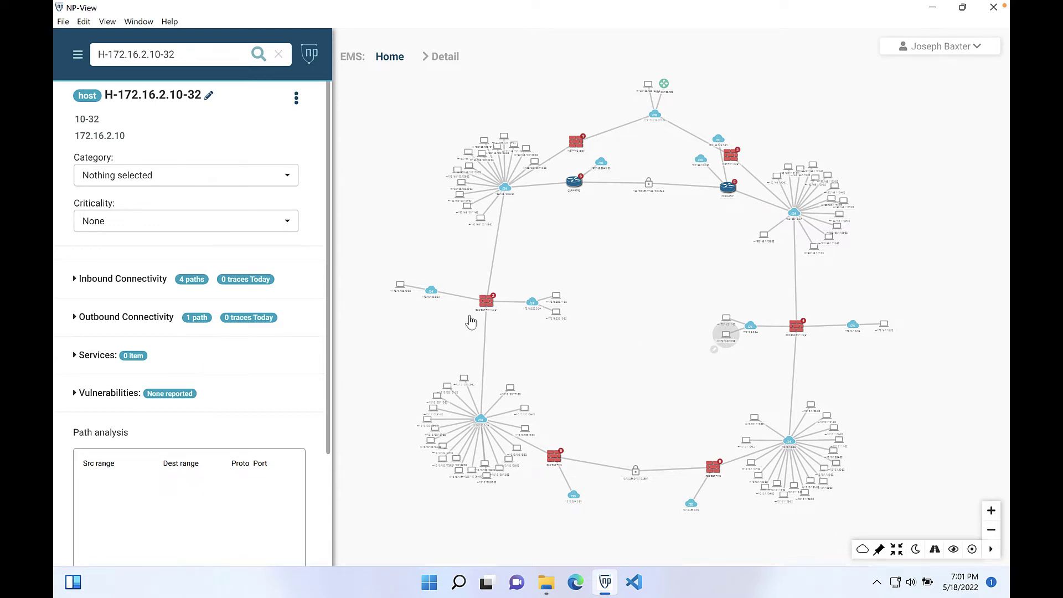
{"action": "left_click", "coordinate": [75, 318]}
{"action": "left_click", "coordinate": [177, 345]}
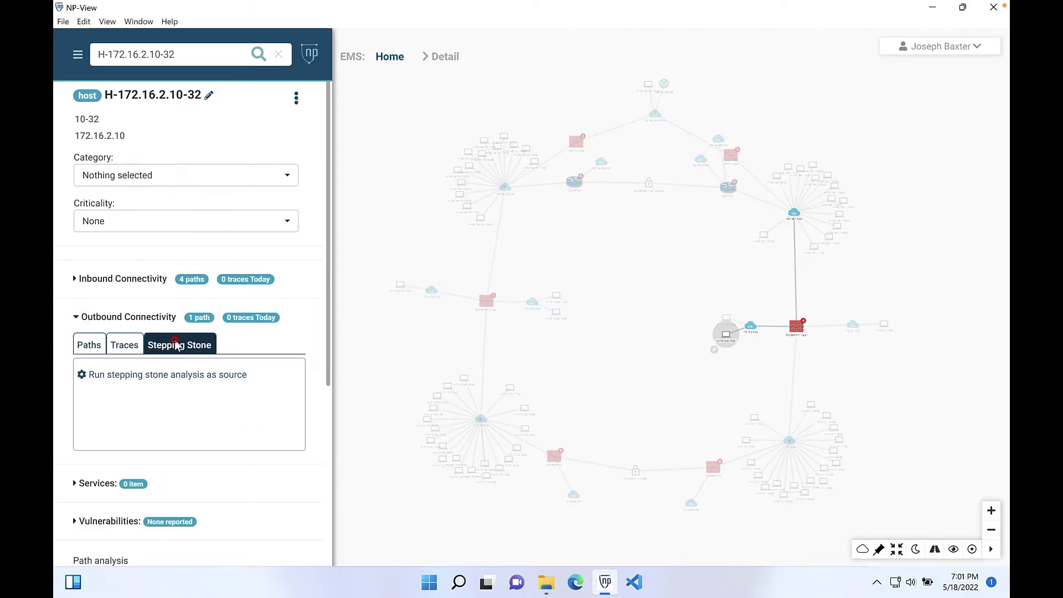
{"action": "left_click", "coordinate": [162, 375]}
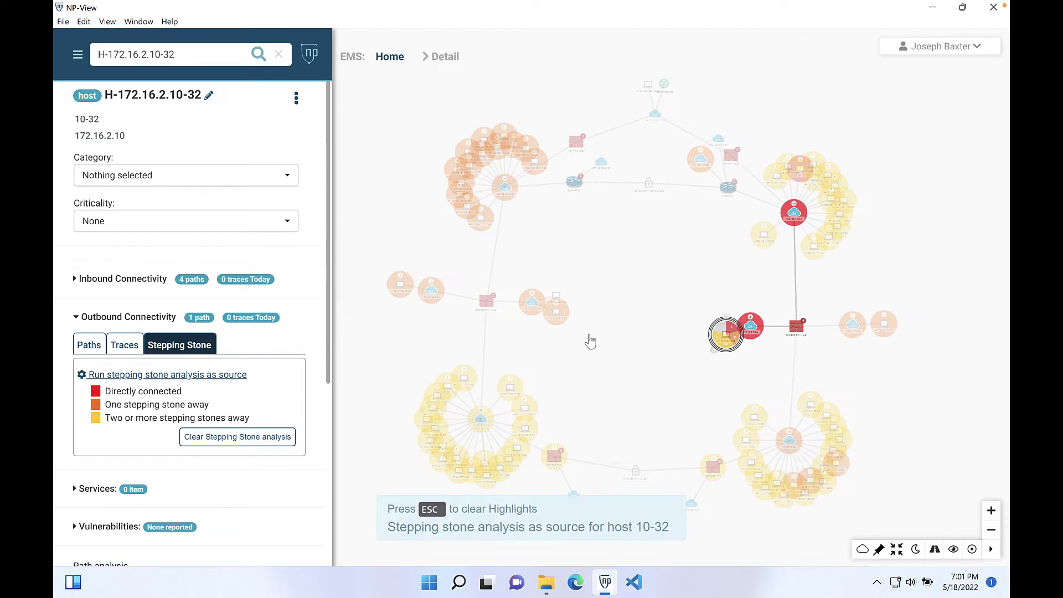
{"action": "left_click", "coordinate": [680, 322]}
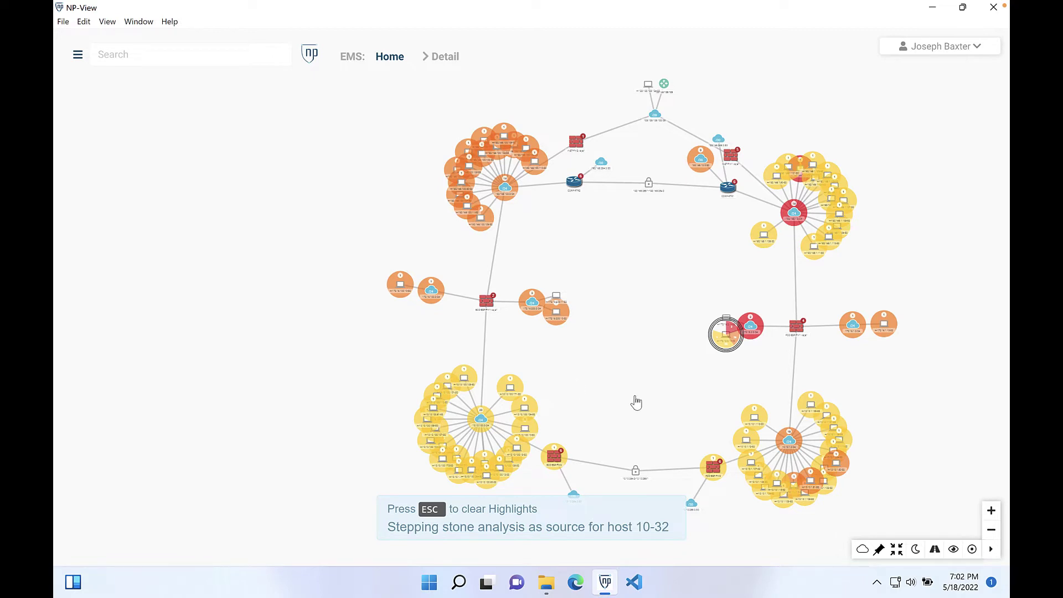
{"action": "mouse_move", "coordinate": [637, 402]}
{"action": "left_mouse_down"}
{"action": "mouse_move", "coordinate": [562, 336]}
{"action": "mouse_move", "coordinate": [575, 374]}
{"action": "left_mouse_up"}
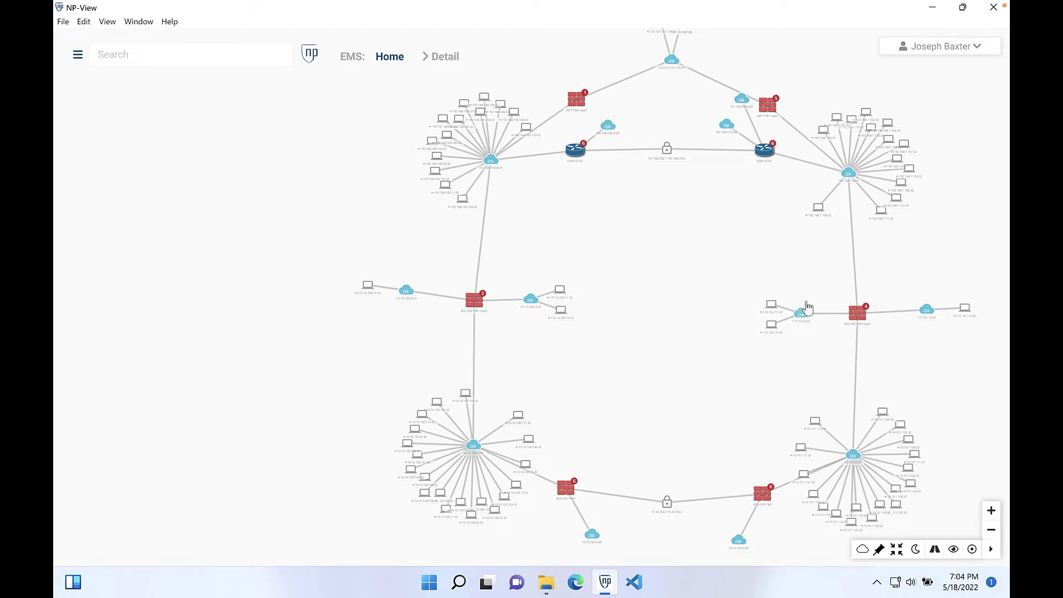
Step: Review PCC-ESP-FW1.vsys1's grade-B risks, including the any-to-PCC-HTTPS-HOSTS Service_SSL rule
{"action": "left_click", "coordinate": [859, 312]}
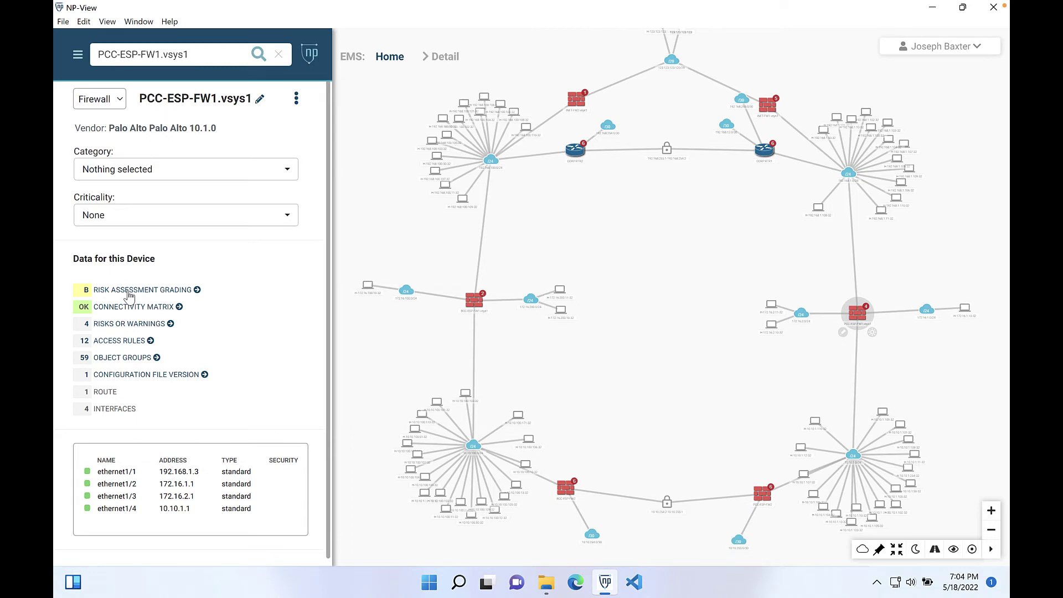
{"action": "left_click", "coordinate": [130, 293]}
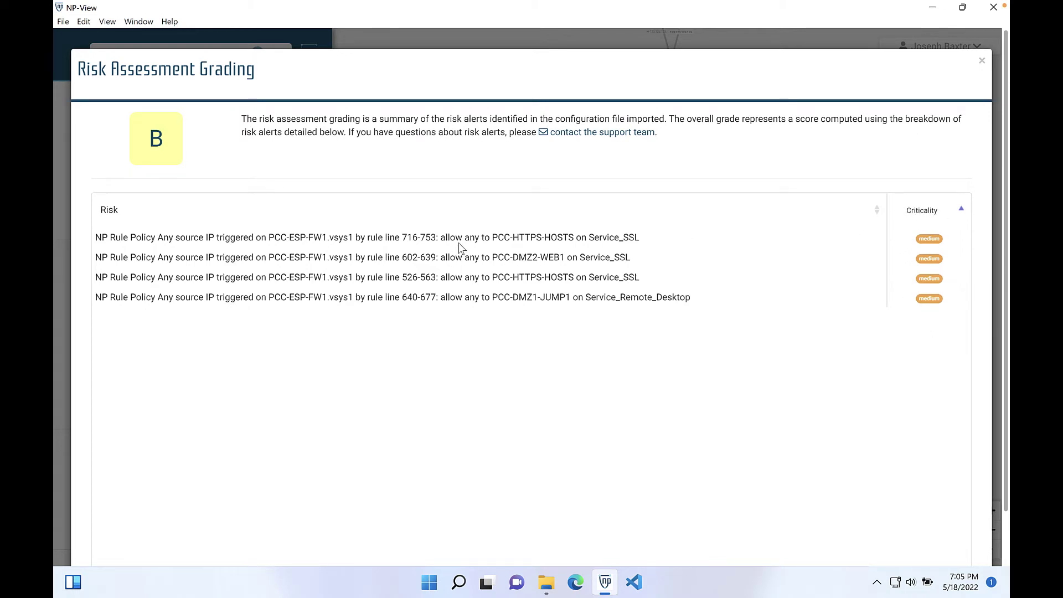
{"action": "left_click_drag", "start_coordinate": [463, 240], "coordinate": [490, 239]}
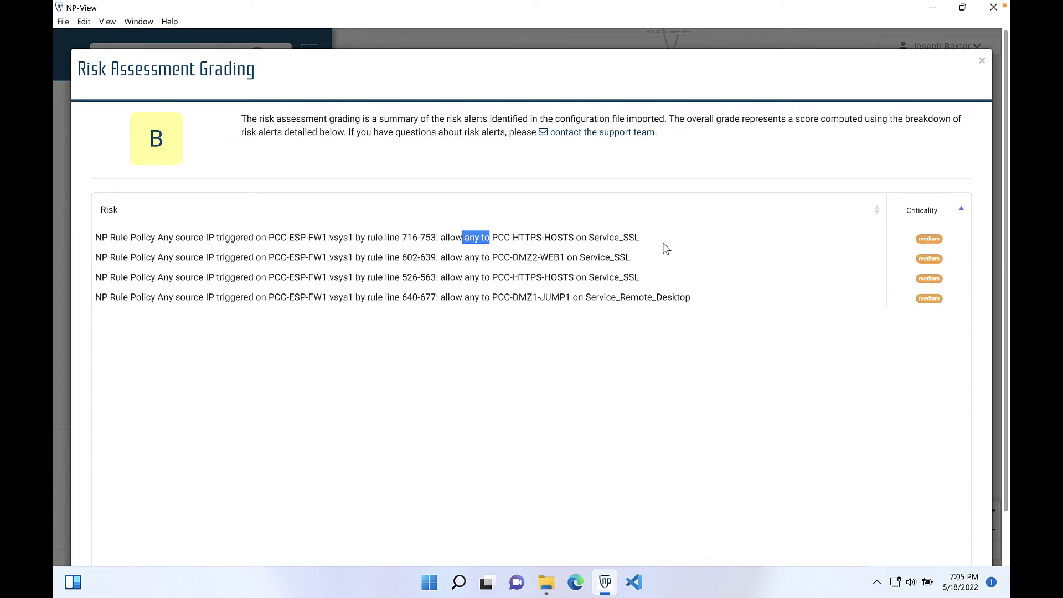
{"action": "left_click_drag", "start_coordinate": [493, 237], "coordinate": [580, 235]}
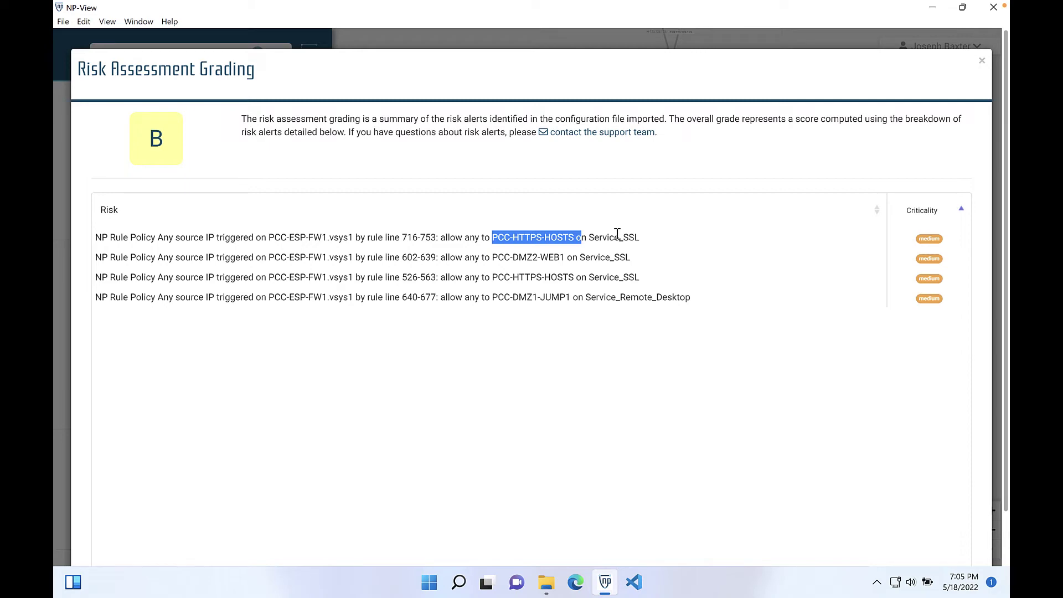
{"action": "left_click_drag", "start_coordinate": [590, 236], "coordinate": [639, 237]}
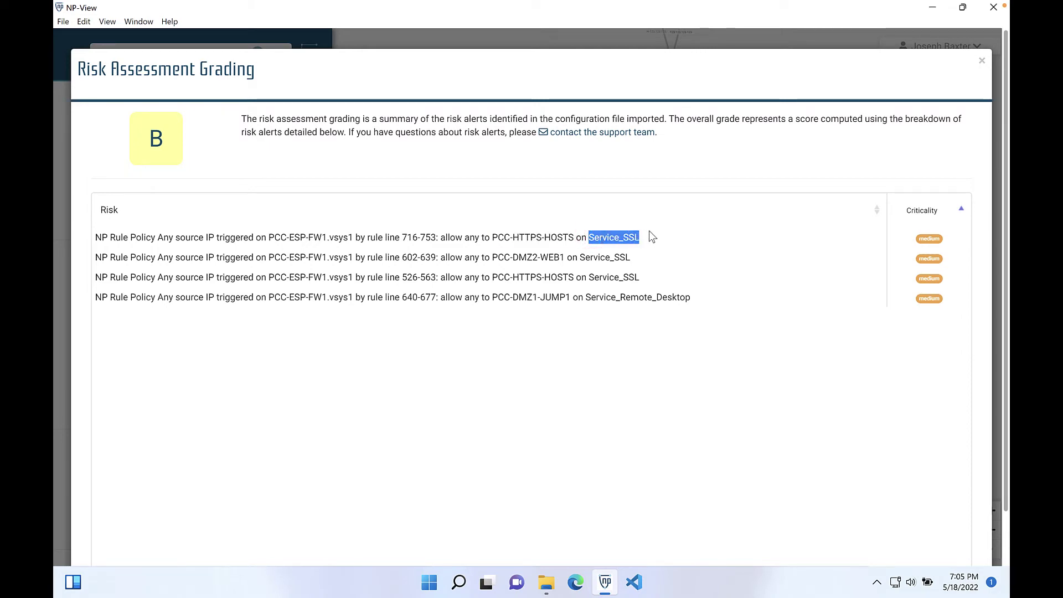
{"action": "left_click", "coordinate": [982, 60]}
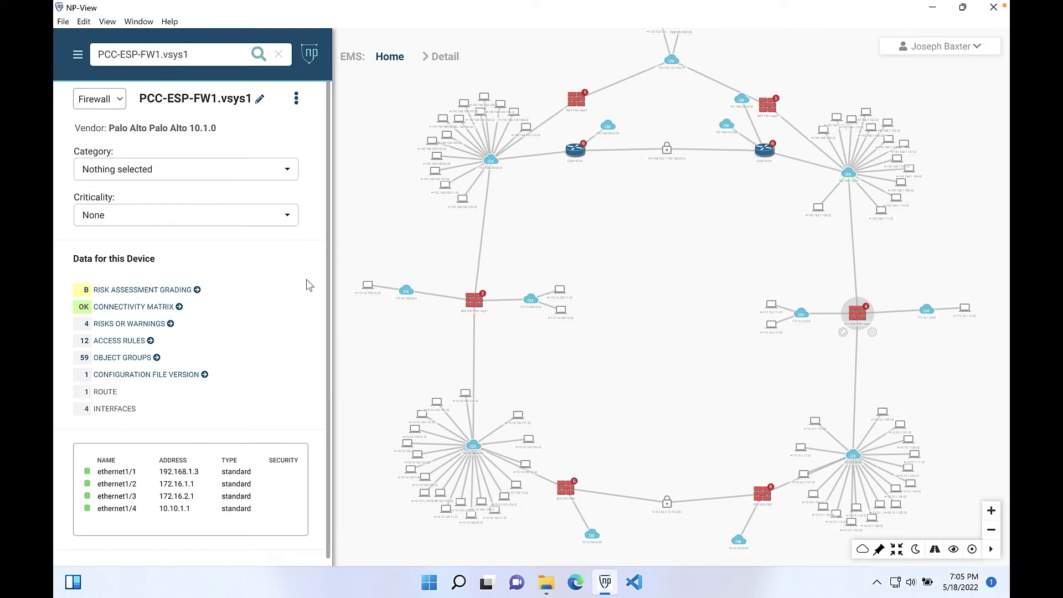
Step: Review PCC-ESP-FW1.vsys1's connectivity matrix of allowed and denied traffic across its four interfaces
{"action": "left_click", "coordinate": [111, 310]}
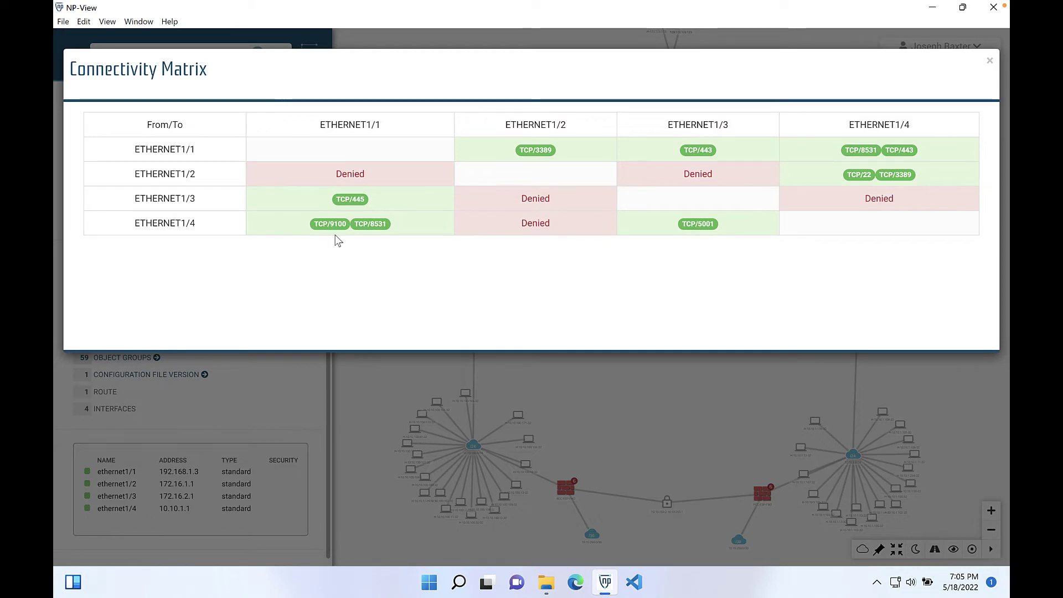
{"action": "left_click", "coordinate": [989, 60]}
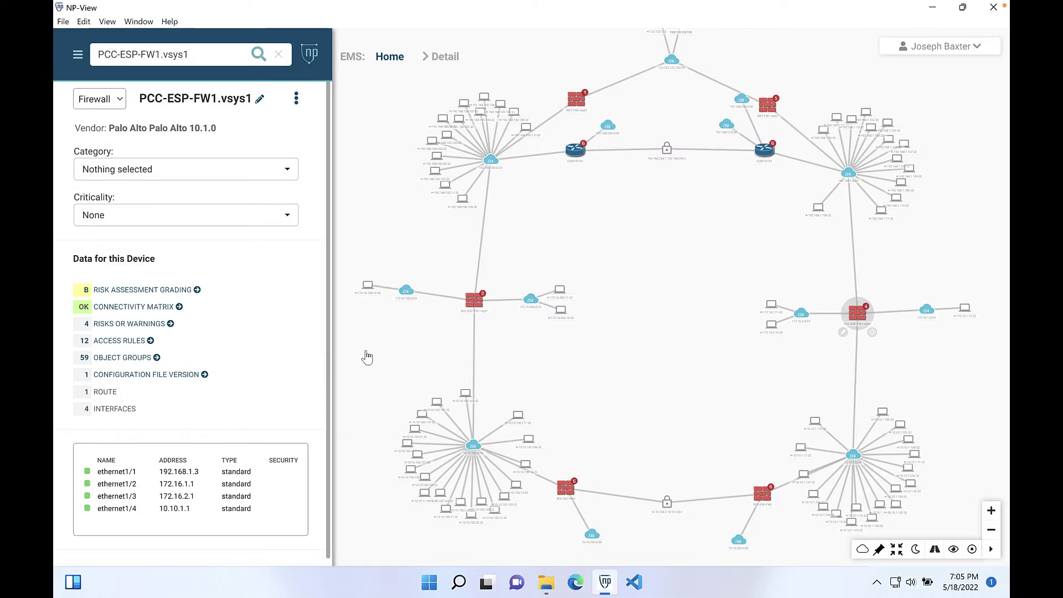
Step: Select the 21 lower-left 10.10.100.x hosts and create zone ESP with High criticality
{"action": "left_click_drag", "start_coordinate": [370, 356], "coordinate": [535, 564]}
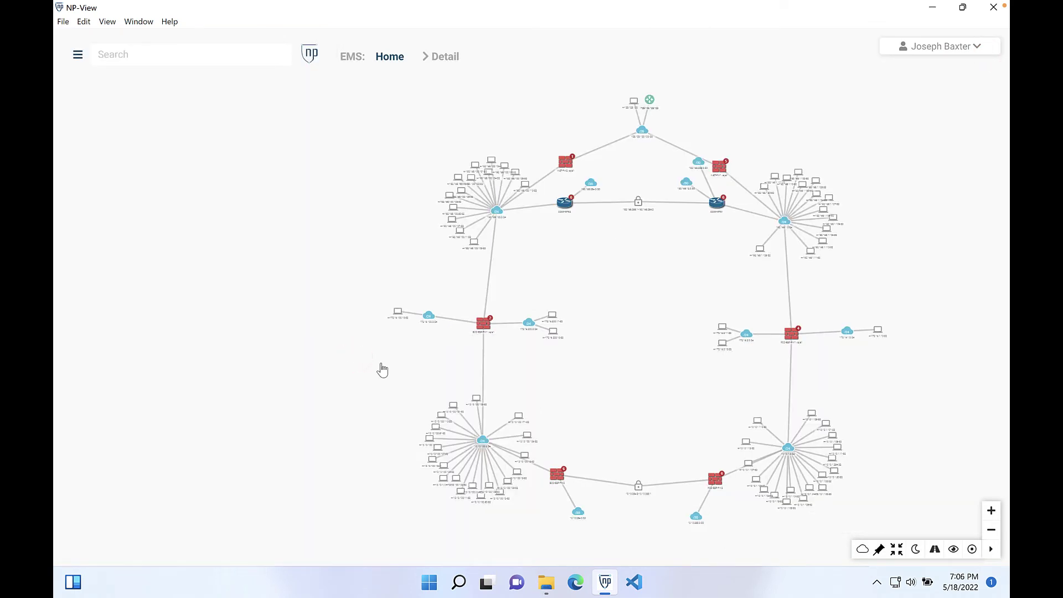
{"action": "mouse_move", "coordinate": [382, 363]}
{"action": "left_mouse_down"}
{"action": "mouse_move", "coordinate": [425, 434]}
{"action": "mouse_move", "coordinate": [541, 530]}
{"action": "left_mouse_up"}
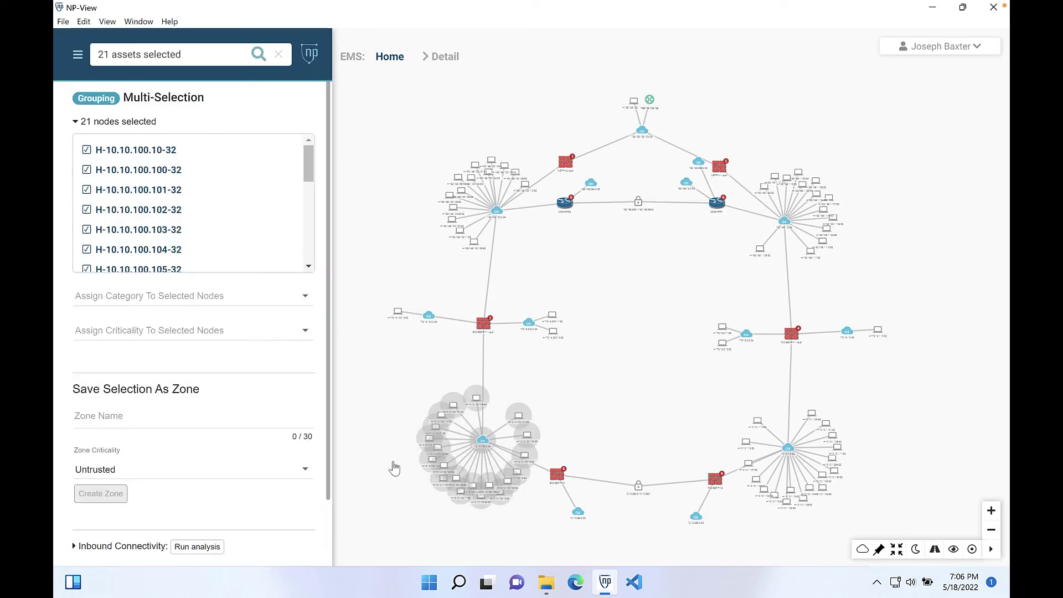
{"action": "left_click", "coordinate": [161, 421]}
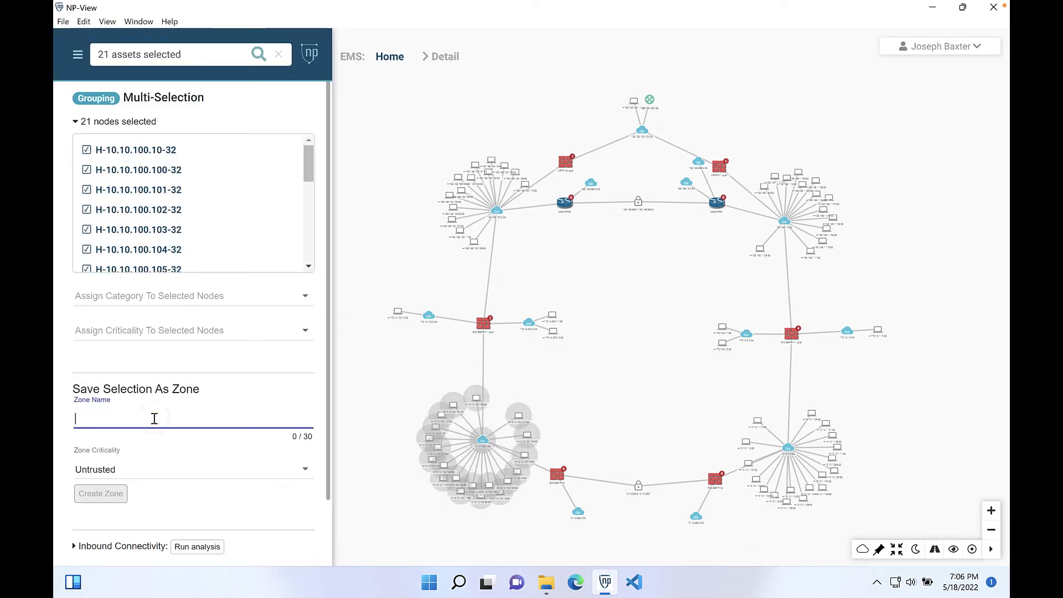
{"action": "type", "text": "ESP"}
{"action": "left_click", "coordinate": [100, 469]}
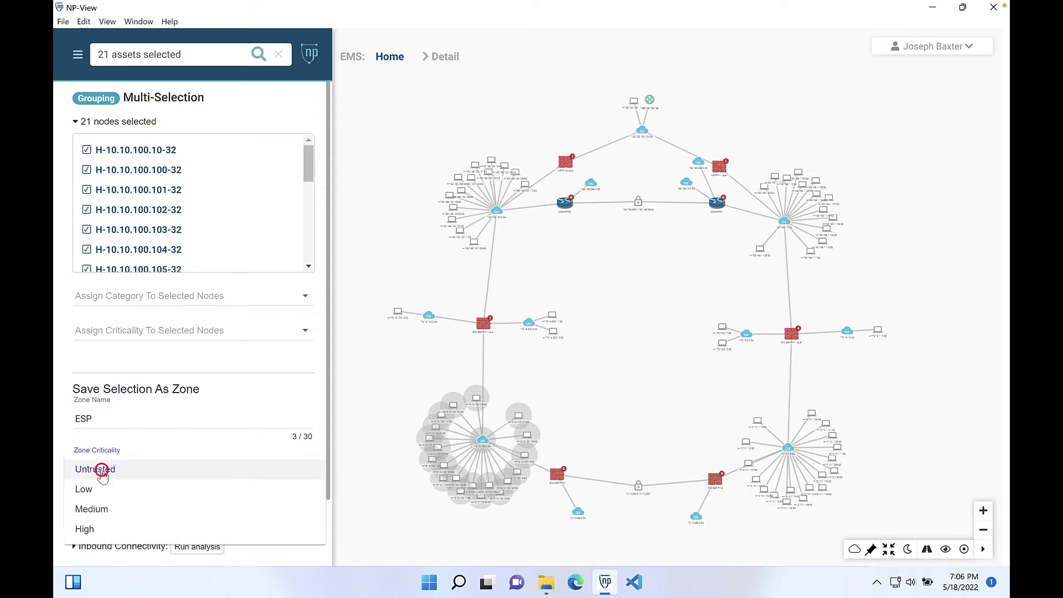
{"action": "left_click", "coordinate": [83, 530]}
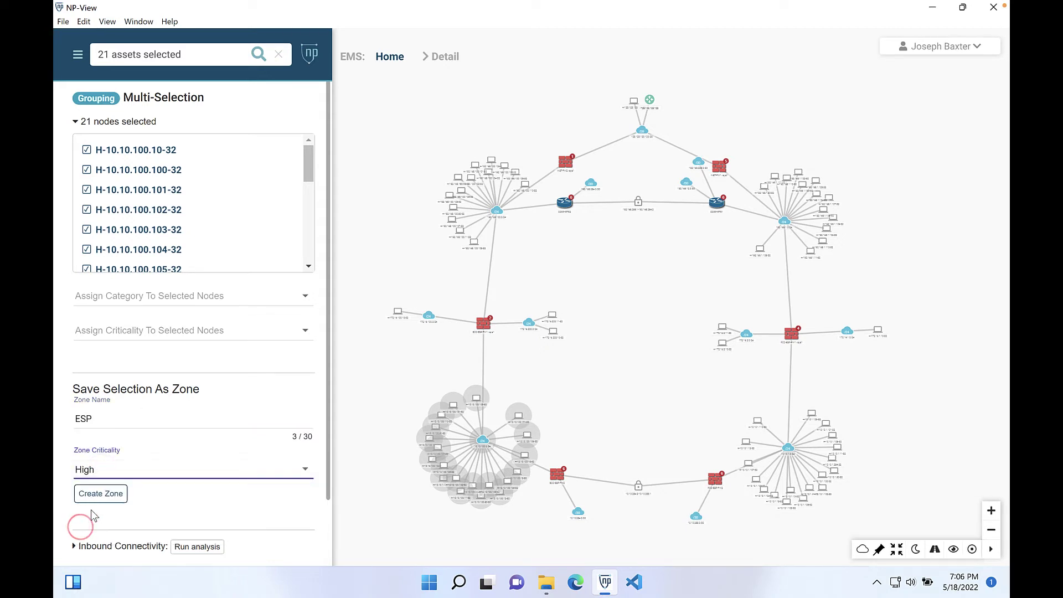
{"action": "left_click", "coordinate": [101, 494]}
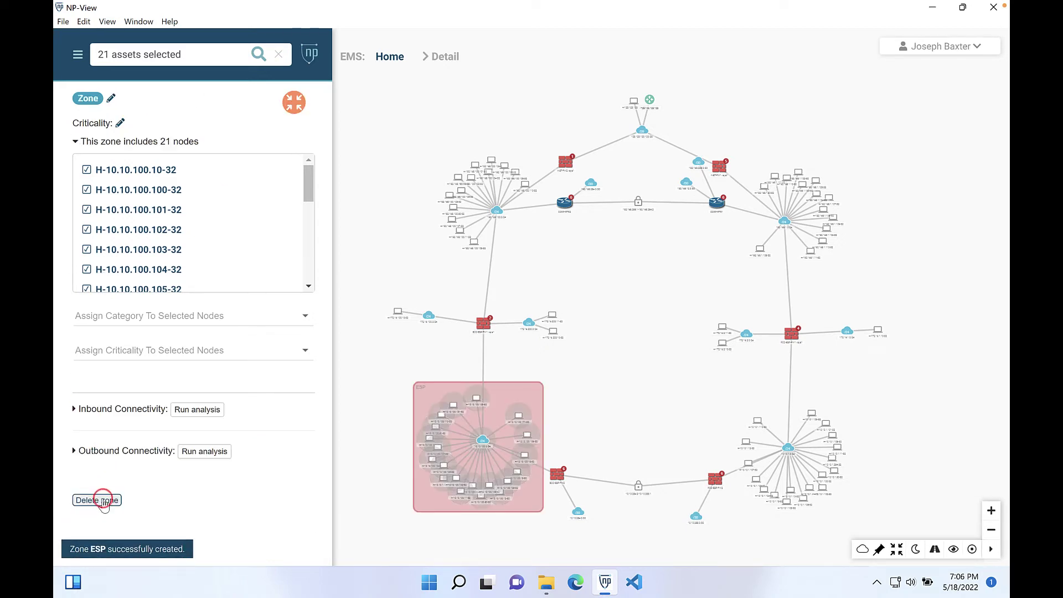
{"action": "left_click", "coordinate": [370, 448]}
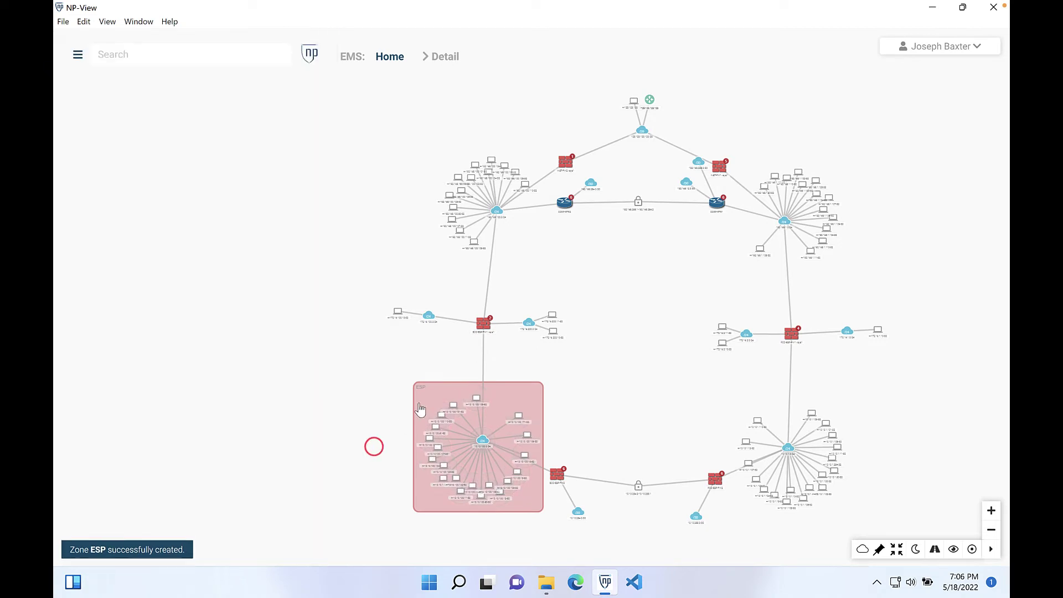
Step: Trace the ESP zone's single outbound tcp/9100 path to 192.168.100.0/24, then clear the highlights
{"action": "mouse_move", "coordinate": [420, 407]}
{"action": "left_mouse_down"}
{"action": "mouse_move", "coordinate": [349, 428]}
{"action": "mouse_move", "coordinate": [408, 411]}
{"action": "mouse_move", "coordinate": [399, 401]}
{"action": "left_mouse_up"}
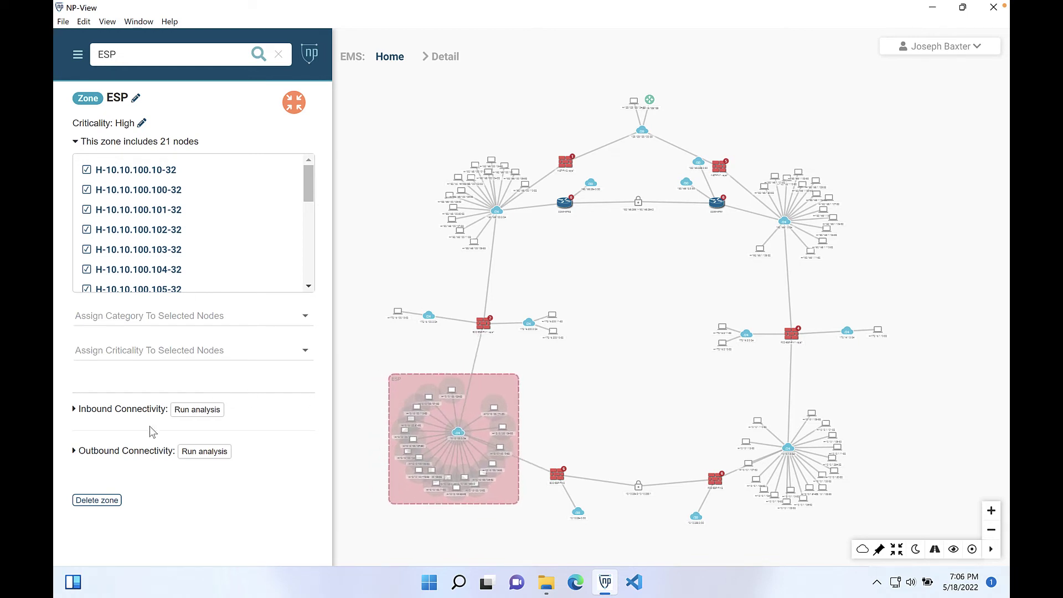
{"action": "left_click", "coordinate": [74, 452]}
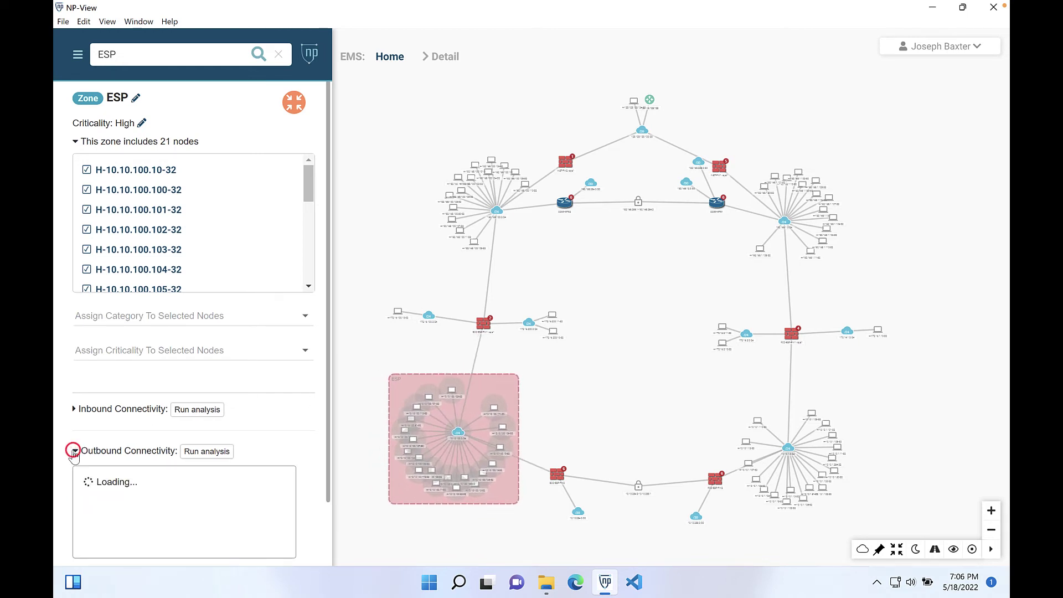
{"action": "scroll", "coordinate": [255, 432], "scroll_direction": "down", "scroll_amount": 4}
{"action": "left_click", "coordinate": [86, 415]}
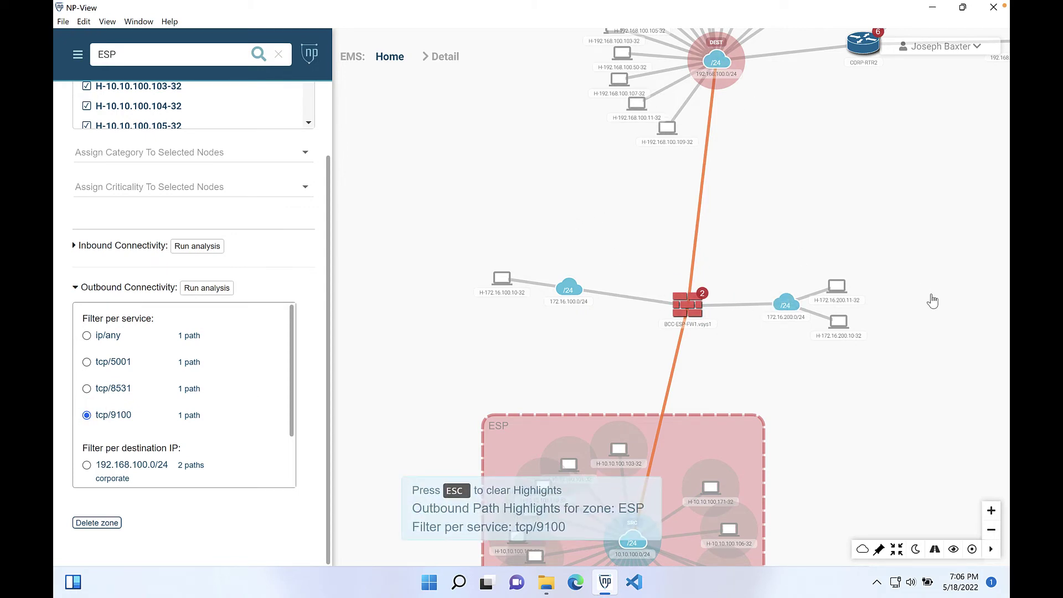
{"action": "scroll", "coordinate": [930, 301], "scroll_direction": "down", "scroll_amount": 2}
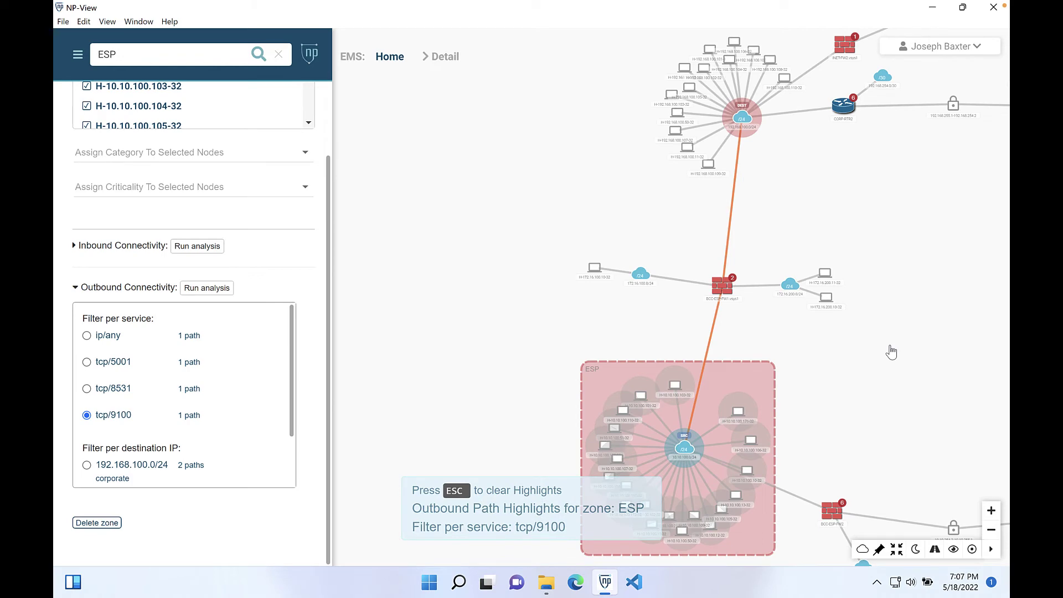
{"action": "key", "text": "Escape"}
{"action": "scroll", "coordinate": [892, 352], "scroll_direction": "down", "scroll_amount": 3}
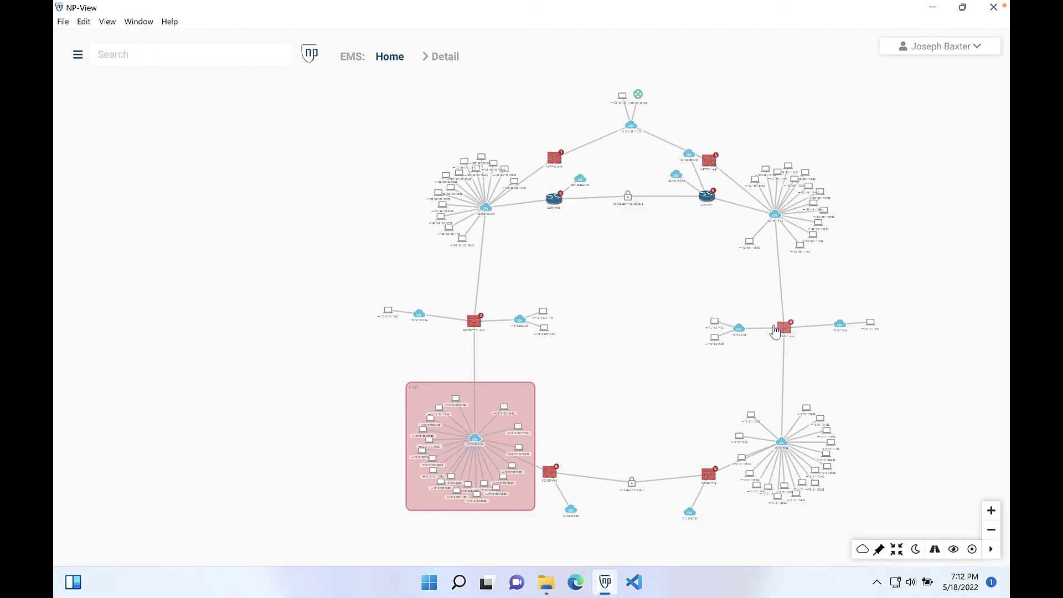
Step: Reselect PCC-ESP-FW1.vsys1, then review and close its interface connectivity matrix
{"action": "left_click", "coordinate": [784, 327]}
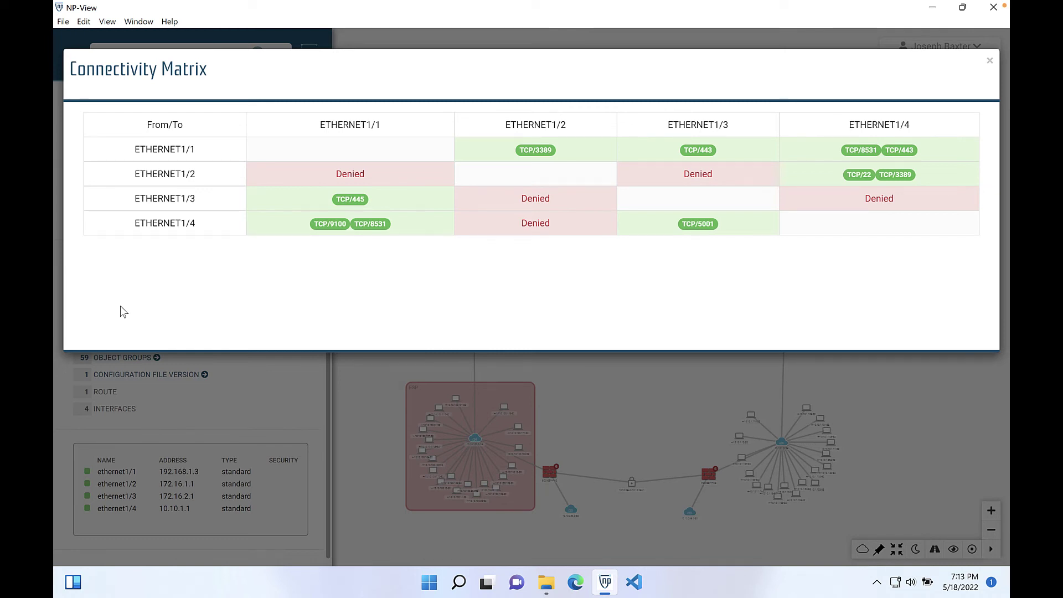
{"action": "key", "text": "Escape"}
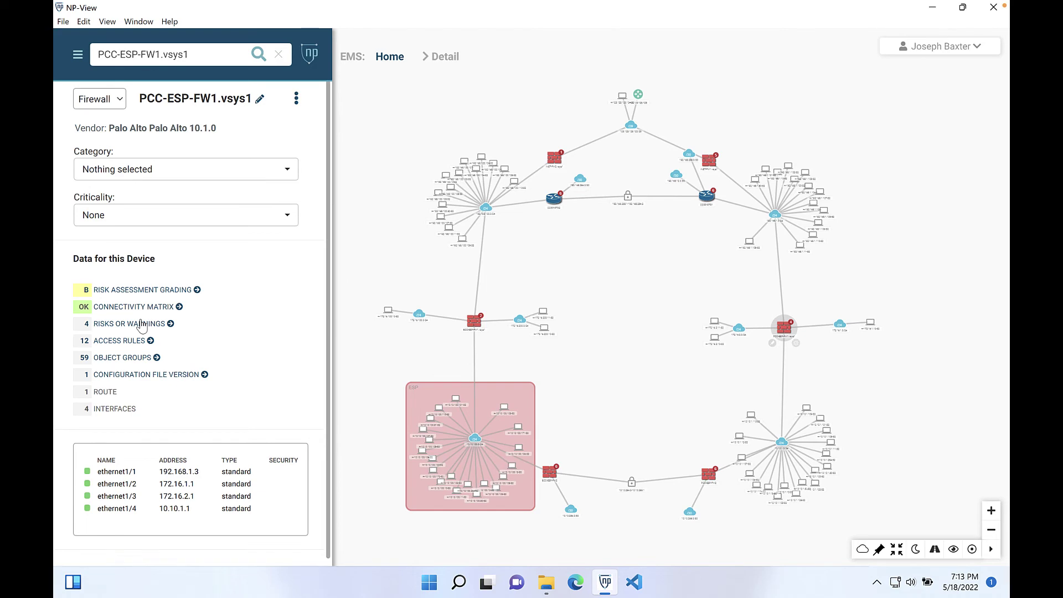
Step: Set the firewall's risk statuses to confirmed, resolved, false positive and will not fix
{"action": "left_click", "coordinate": [142, 324]}
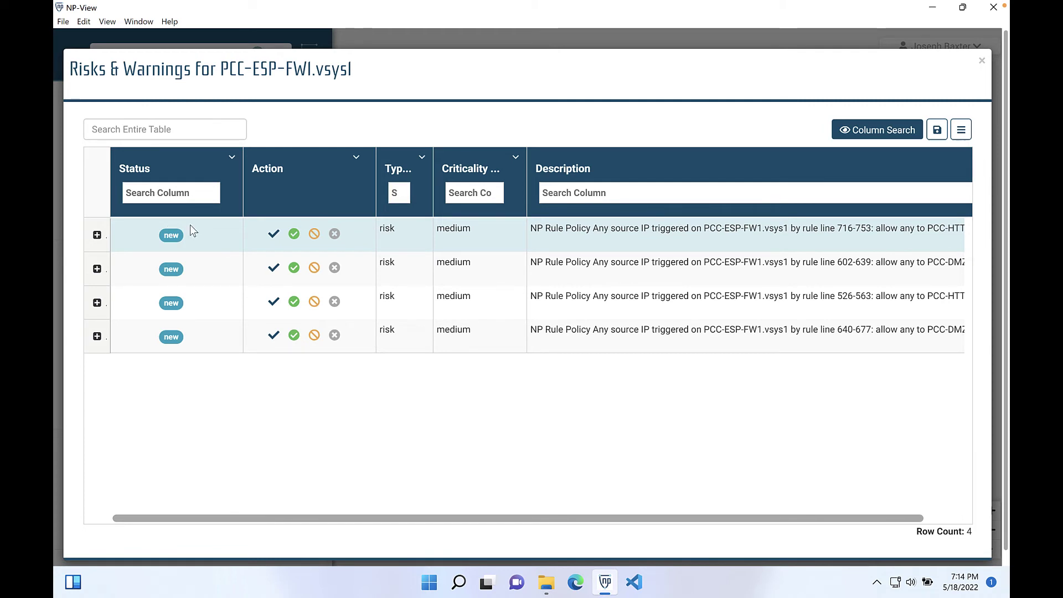
{"action": "left_click", "coordinate": [275, 235]}
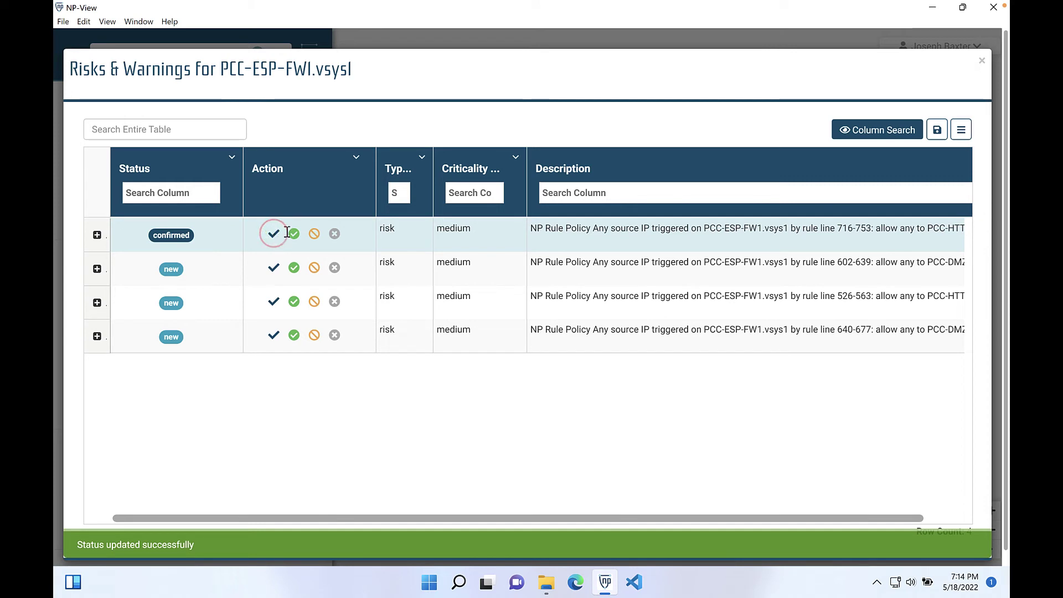
{"action": "left_click", "coordinate": [294, 233]}
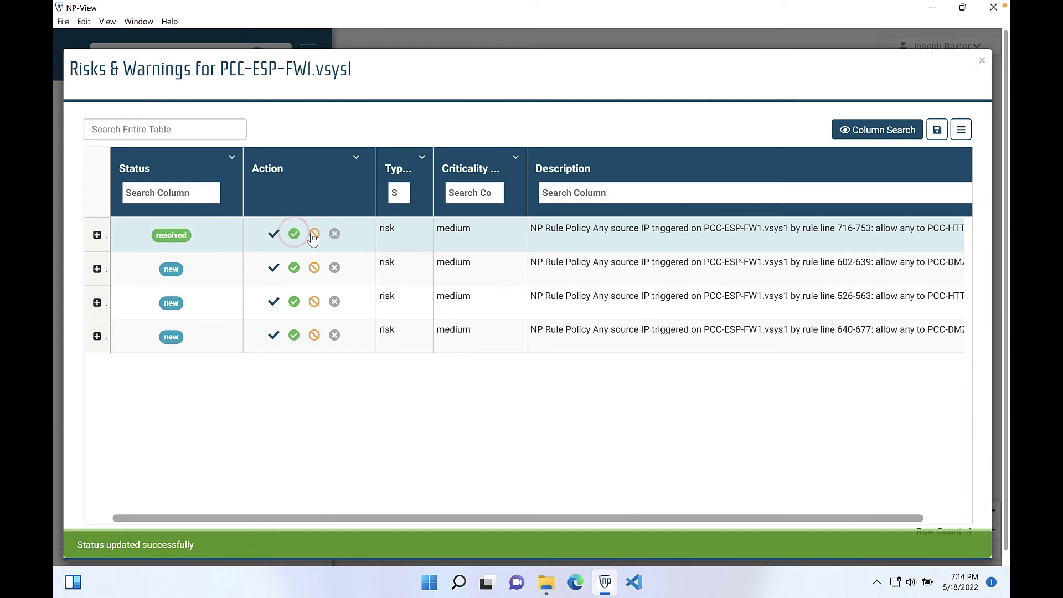
{"action": "left_click", "coordinate": [314, 234]}
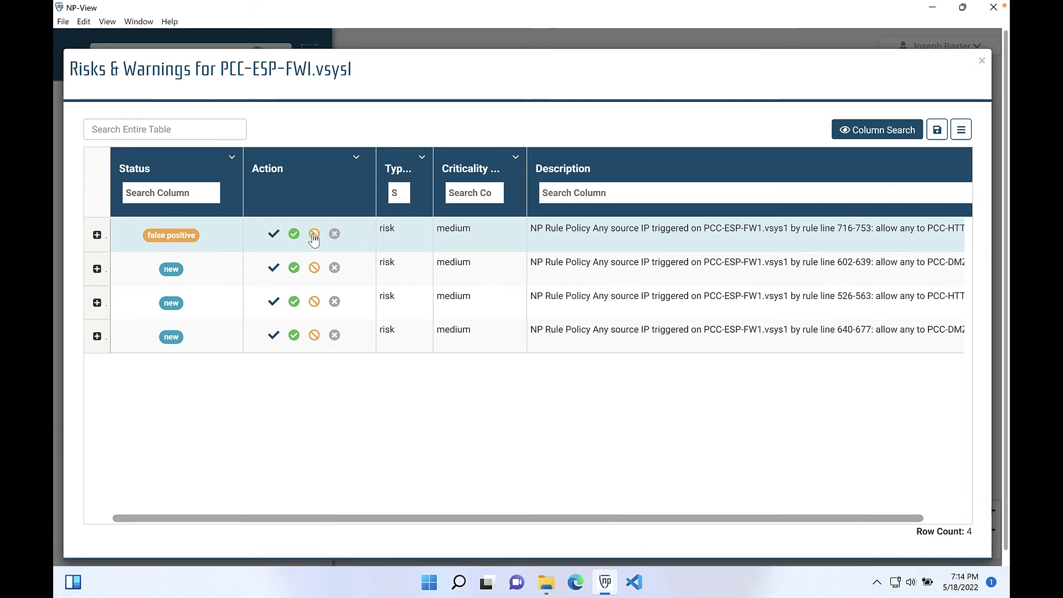
{"action": "left_click", "coordinate": [334, 234]}
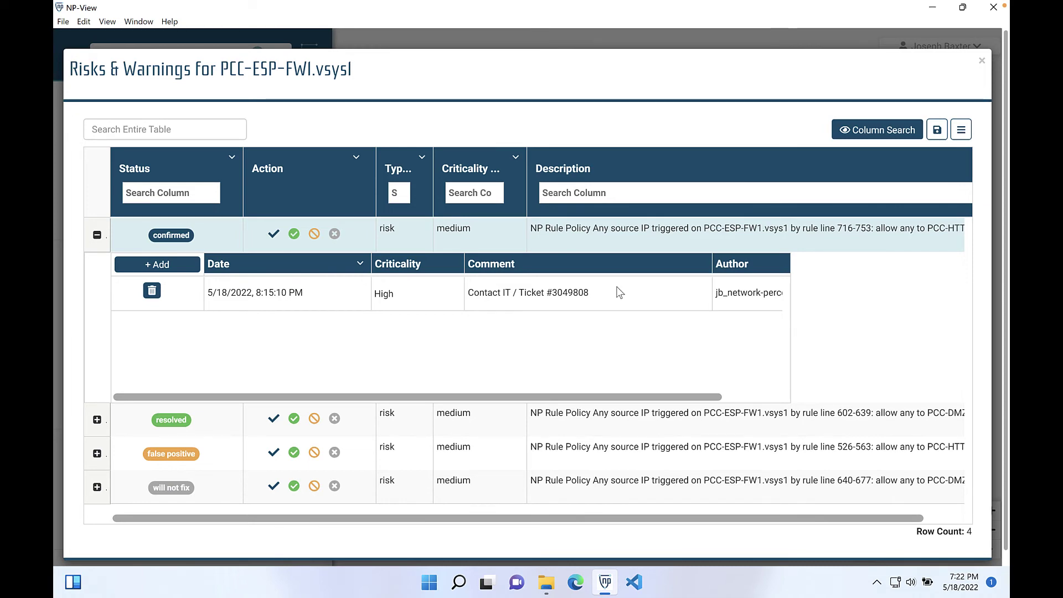
{"action": "left_click", "coordinate": [982, 60]}
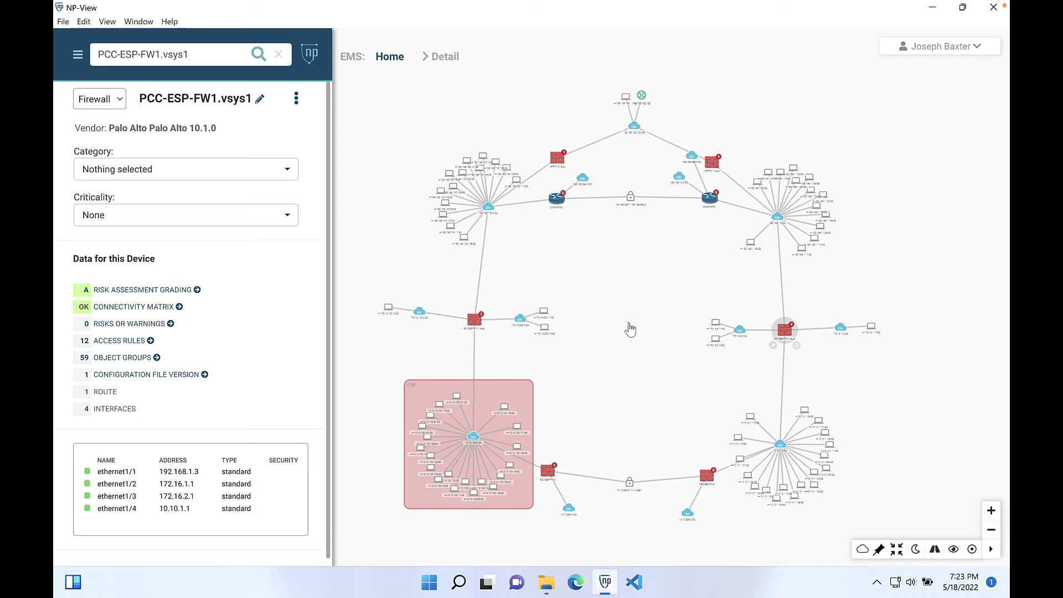
Step: Open PCC-ESP-FW1.vsys1's configuration file, version 20220518_193826
{"action": "left_click", "coordinate": [182, 376]}
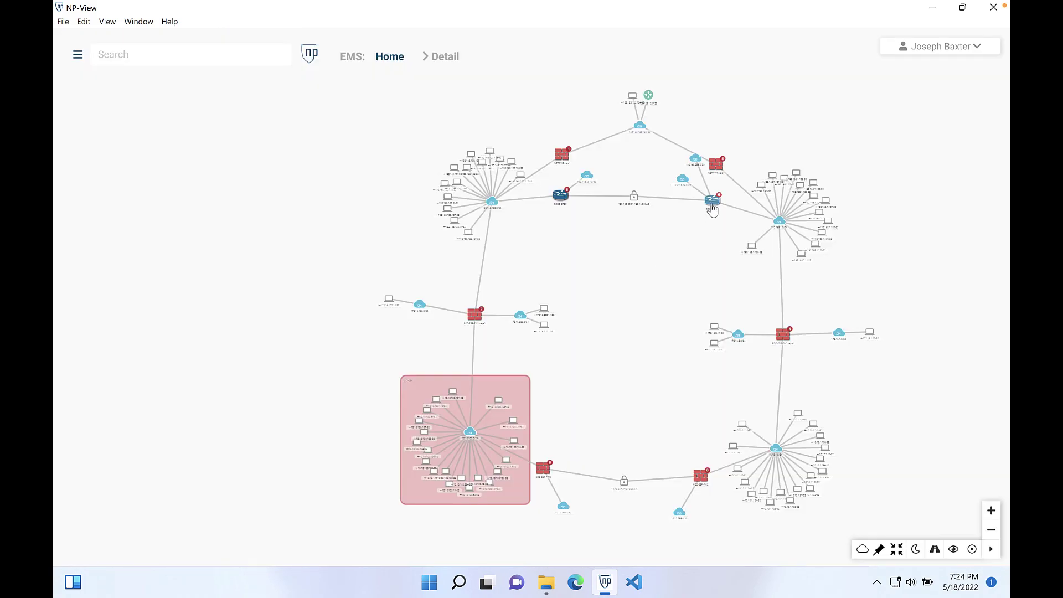
Step: Show CORP-RTR1's differences between its two configuration versions, then check its three-interface connectivity matrix
{"action": "left_click", "coordinate": [713, 200]}
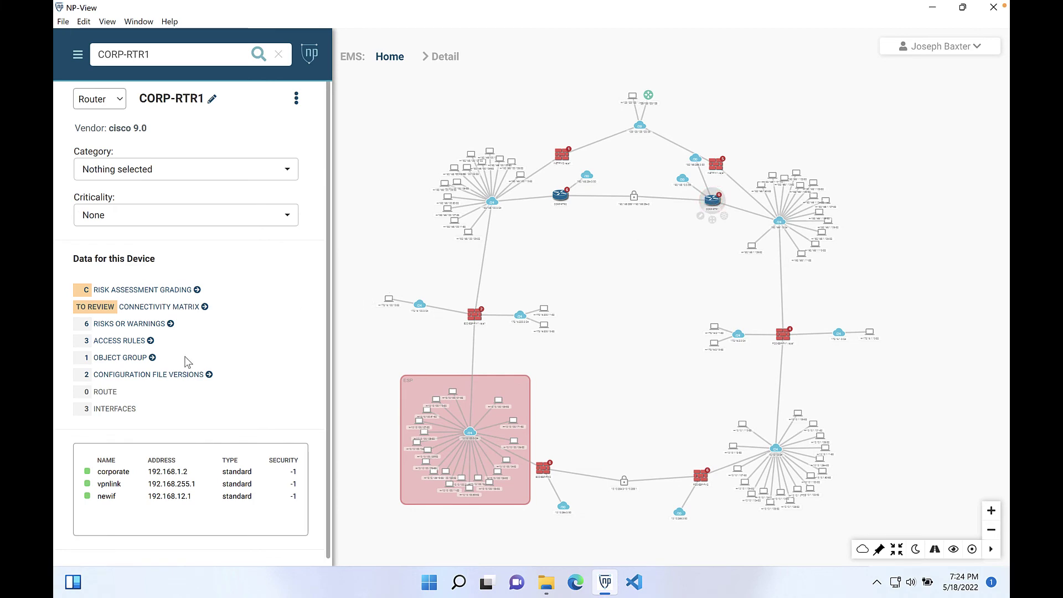
{"action": "left_click", "coordinate": [170, 376]}
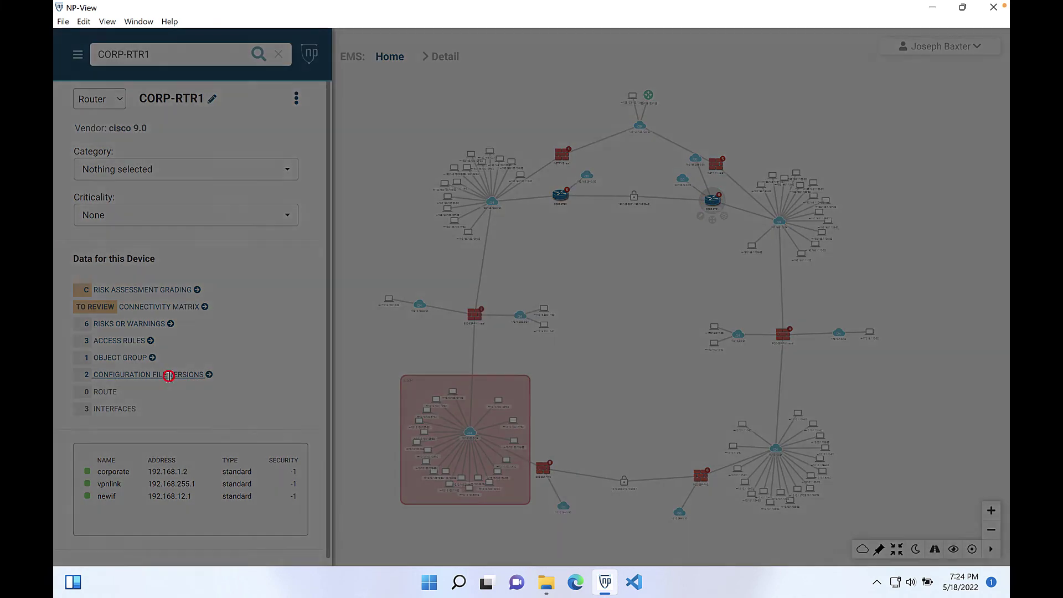
{"action": "left_click", "coordinate": [117, 157]}
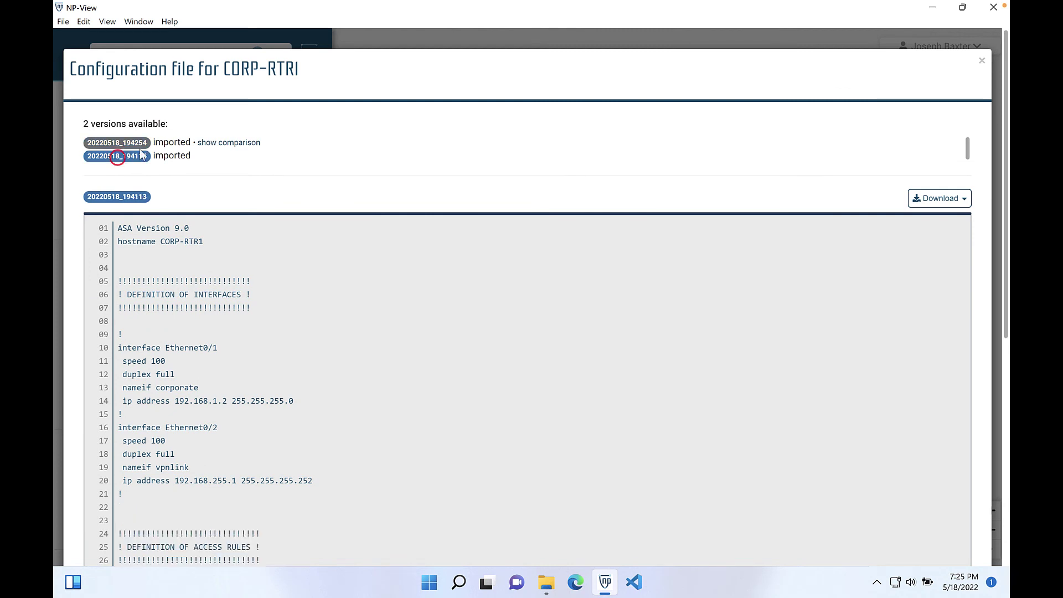
{"action": "left_click", "coordinate": [235, 143]}
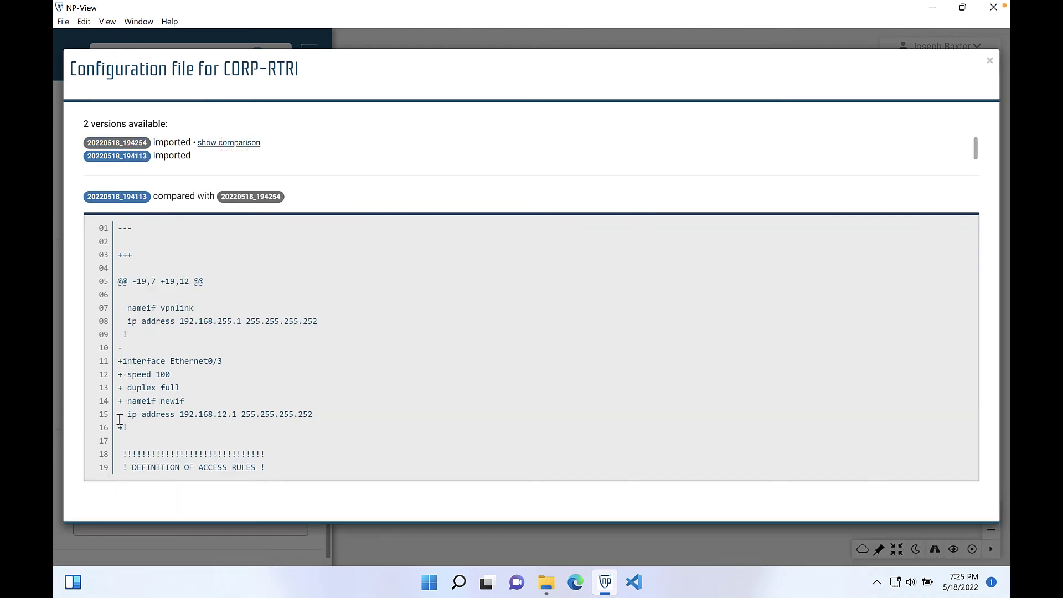
{"action": "left_click", "coordinate": [991, 60]}
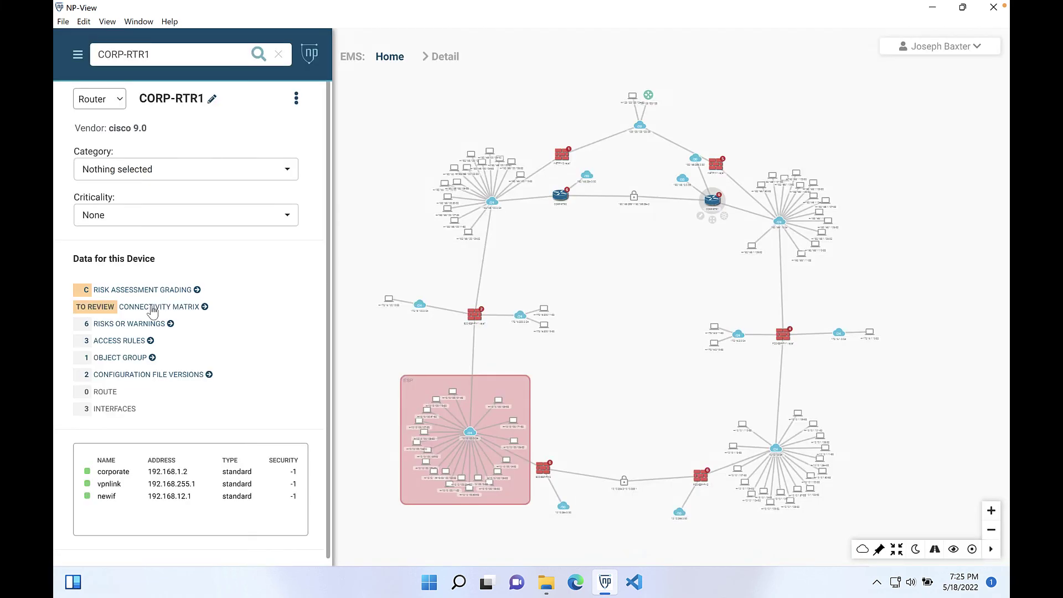
{"action": "left_click", "coordinate": [153, 307]}
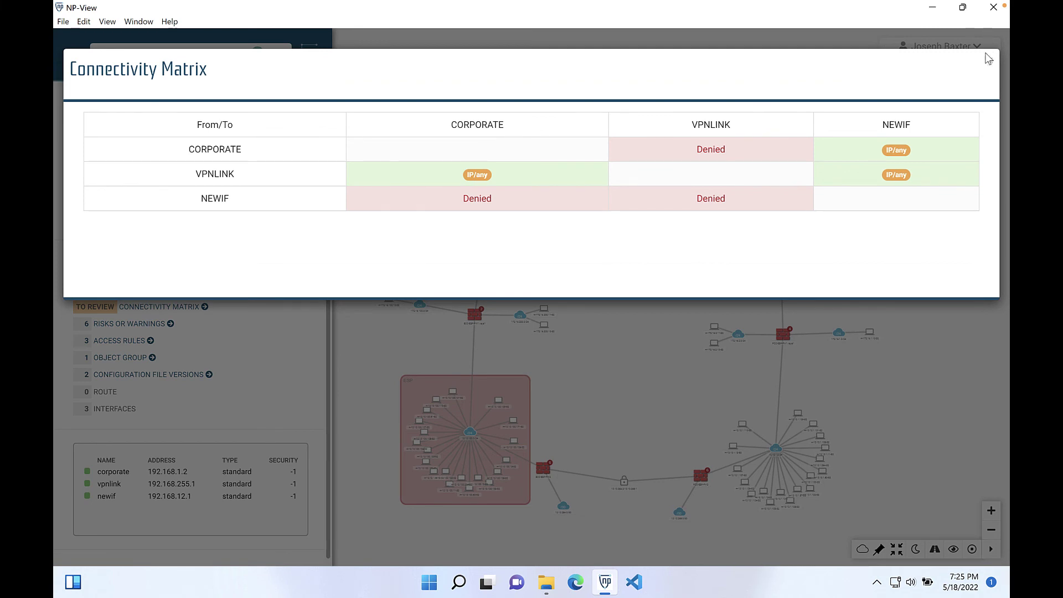
{"action": "left_click", "coordinate": [990, 61]}
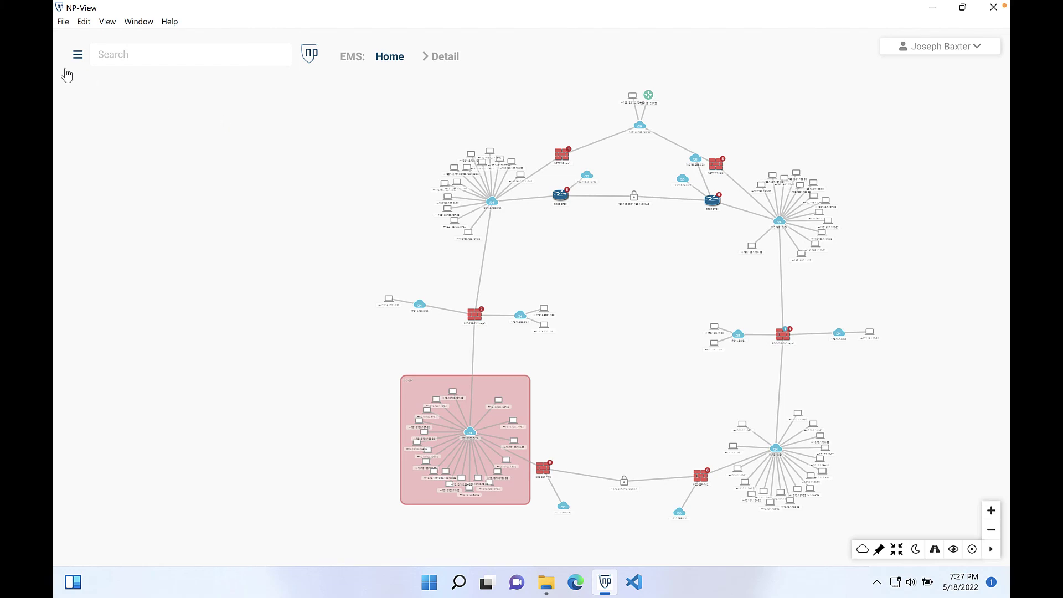
{"action": "left_click", "coordinate": [77, 55]}
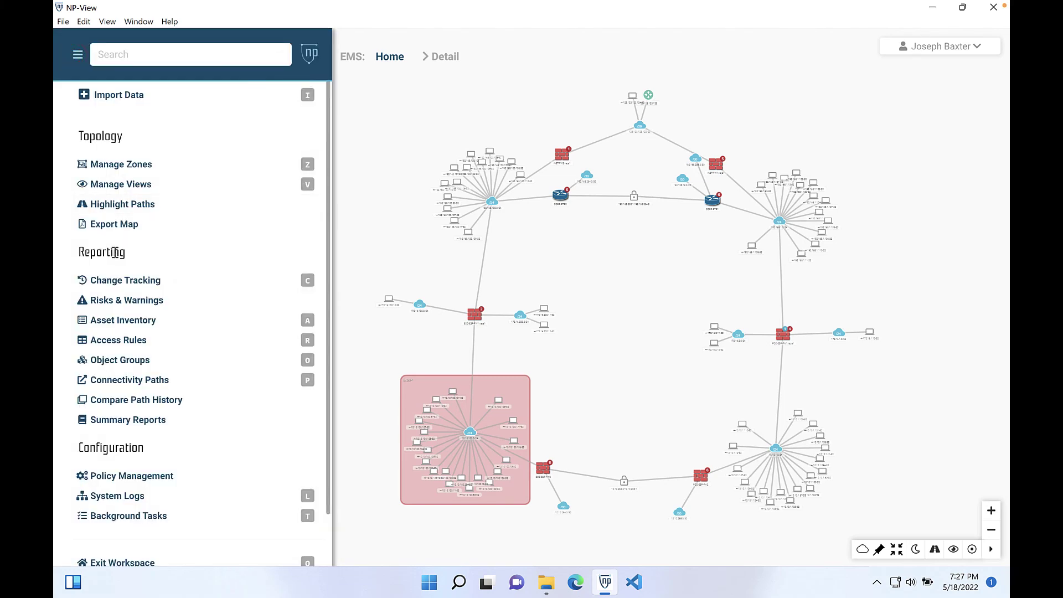
{"action": "left_click", "coordinate": [110, 282]}
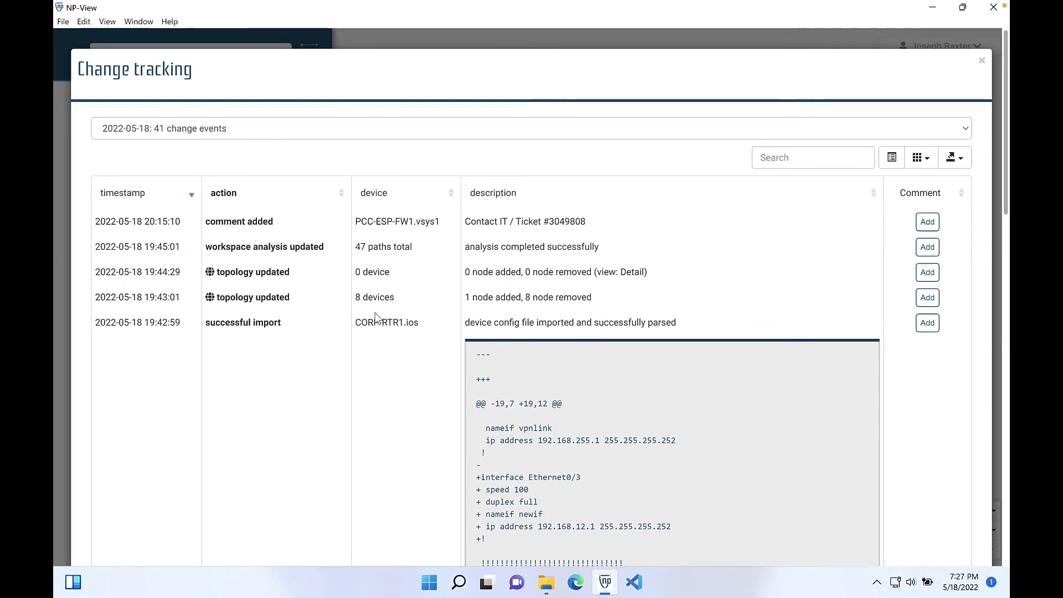
{"action": "scroll", "coordinate": [376, 317], "scroll_direction": "down", "scroll_amount": 5}
{"action": "scroll", "coordinate": [376, 318], "scroll_direction": "down", "scroll_amount": 5}
{"action": "scroll", "coordinate": [377, 317], "scroll_direction": "down", "scroll_amount": 3}
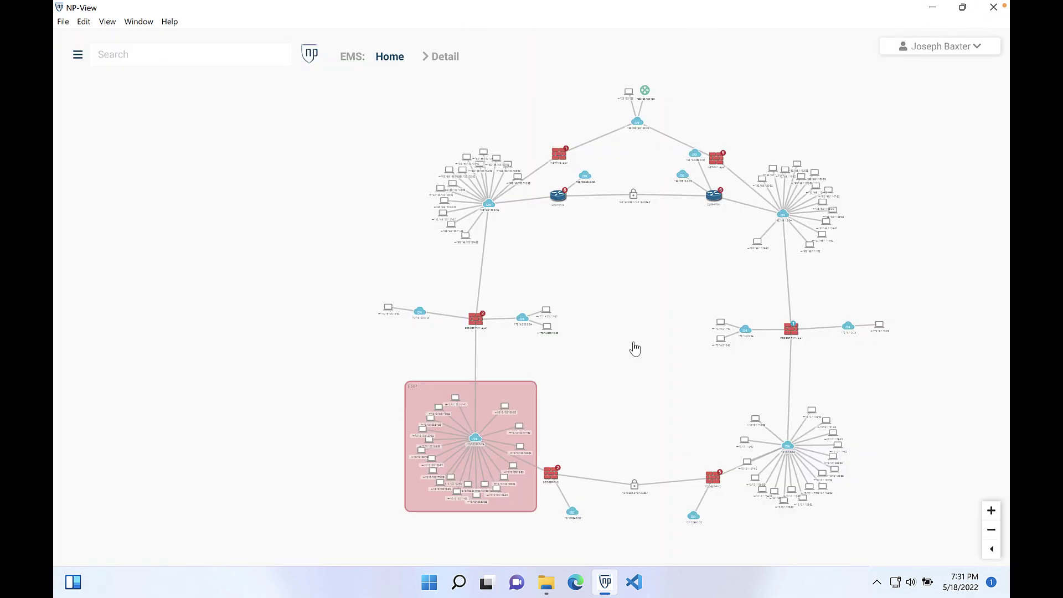
Step: Open BCC-ESP-FW1.vsys1's access rules and start a first-rule comment with a criticality
{"action": "left_click", "coordinate": [476, 319]}
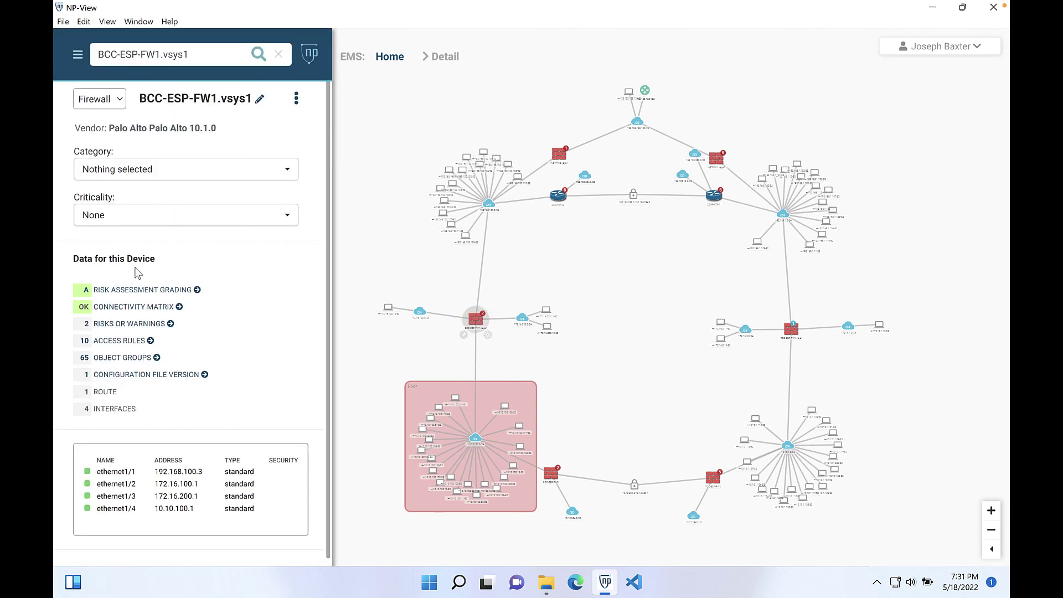
{"action": "left_click", "coordinate": [104, 340]}
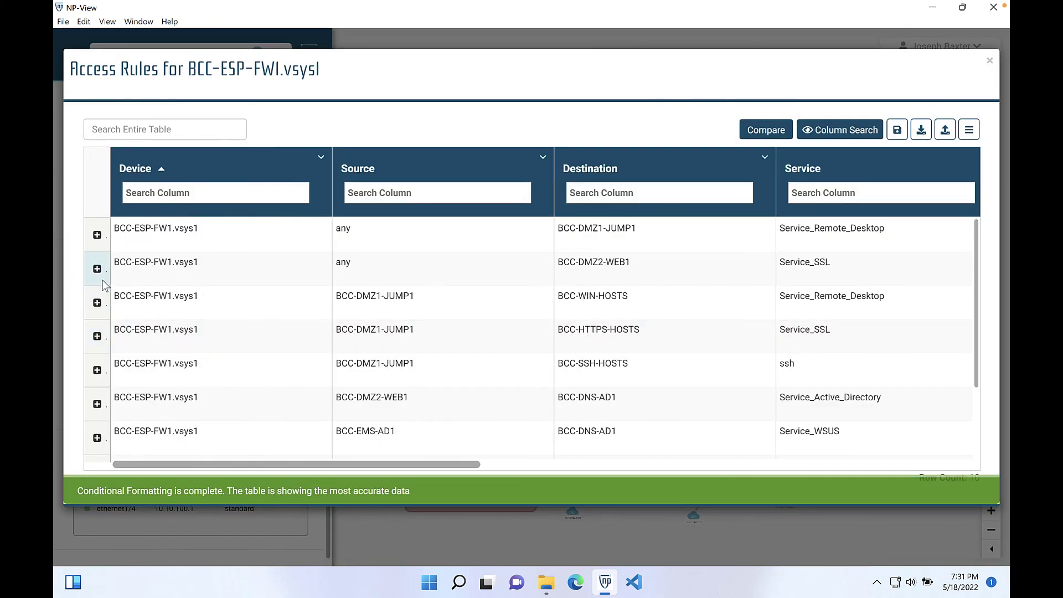
{"action": "left_click", "coordinate": [98, 235]}
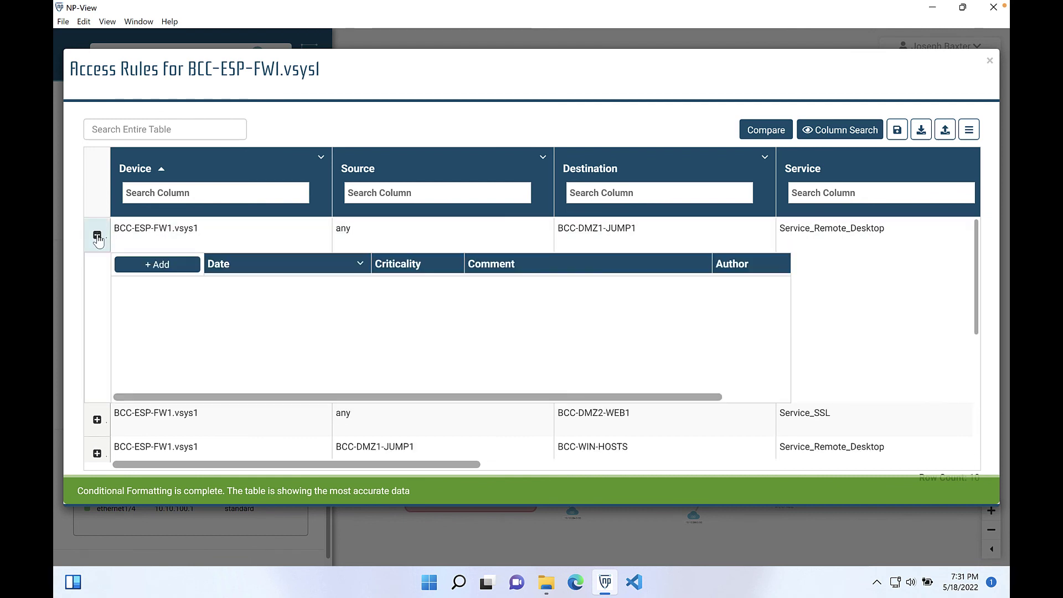
{"action": "left_click", "coordinate": [163, 264]}
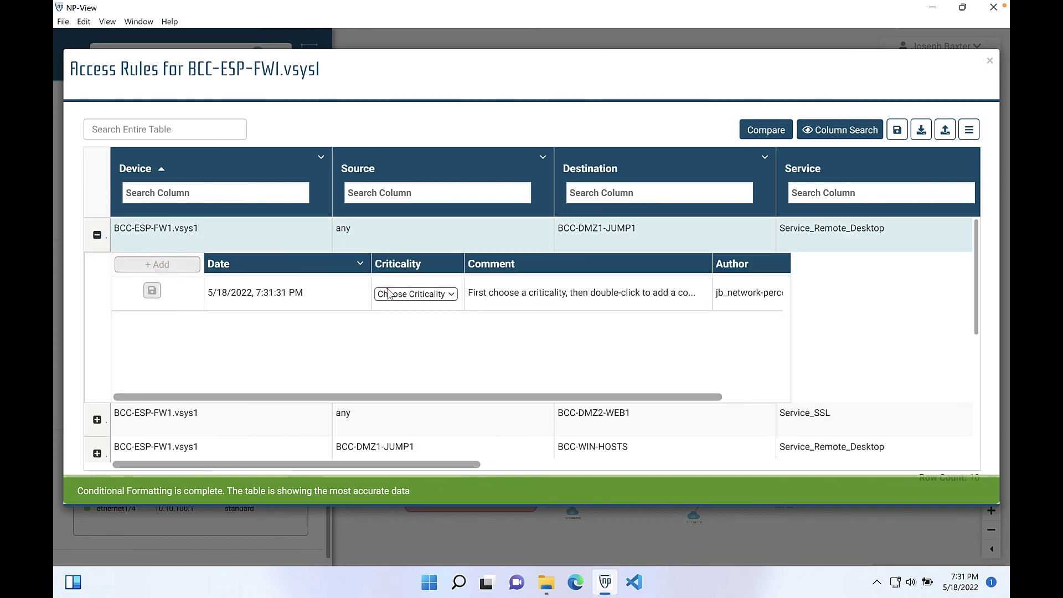
{"action": "left_click", "coordinate": [414, 293]}
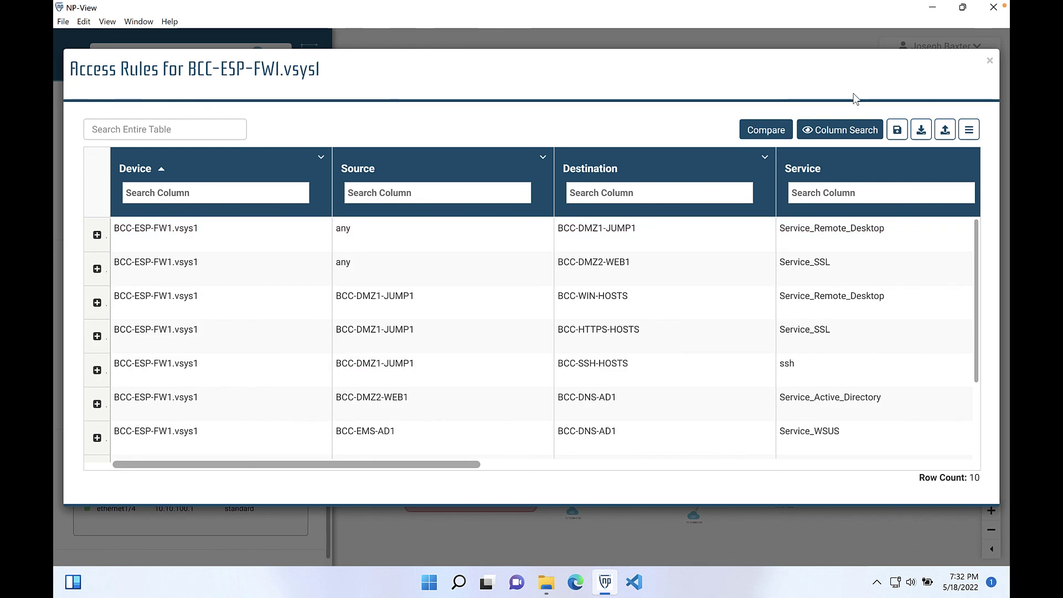
Step: Compare the access rules over the last 7 days
{"action": "left_click", "coordinate": [766, 129]}
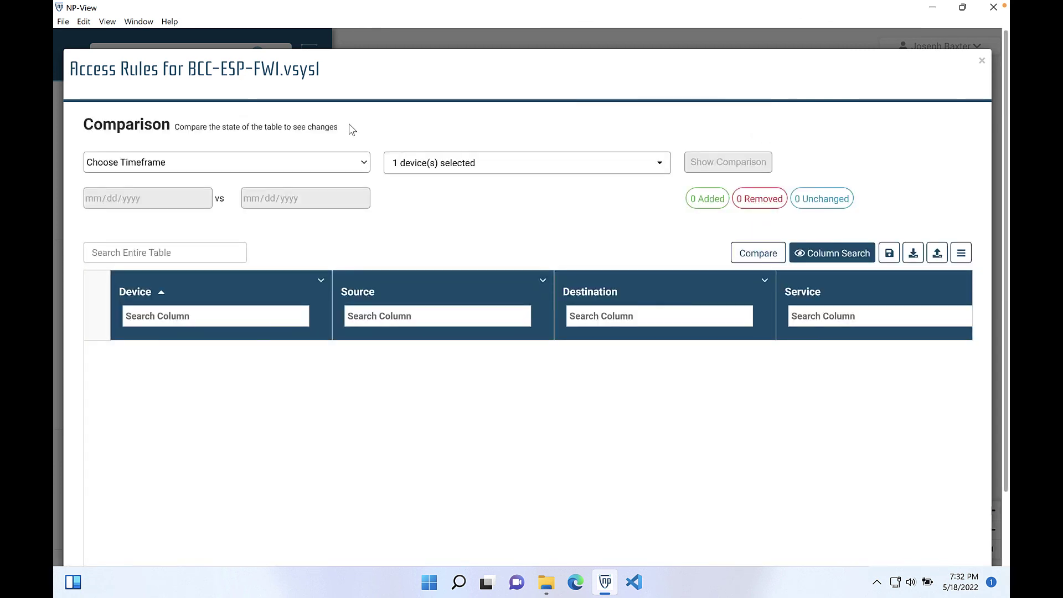
{"action": "left_click", "coordinate": [349, 158]}
{"action": "left_click", "coordinate": [254, 224]}
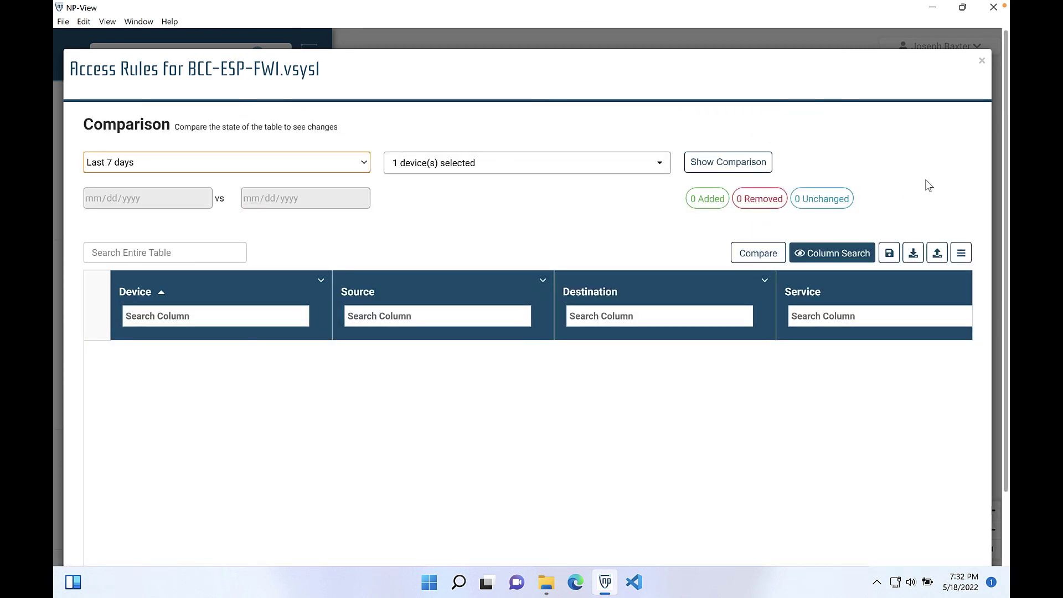
Step: Close Access Rules, then view and close the workspace Summary Reports
{"action": "left_click", "coordinate": [982, 58]}
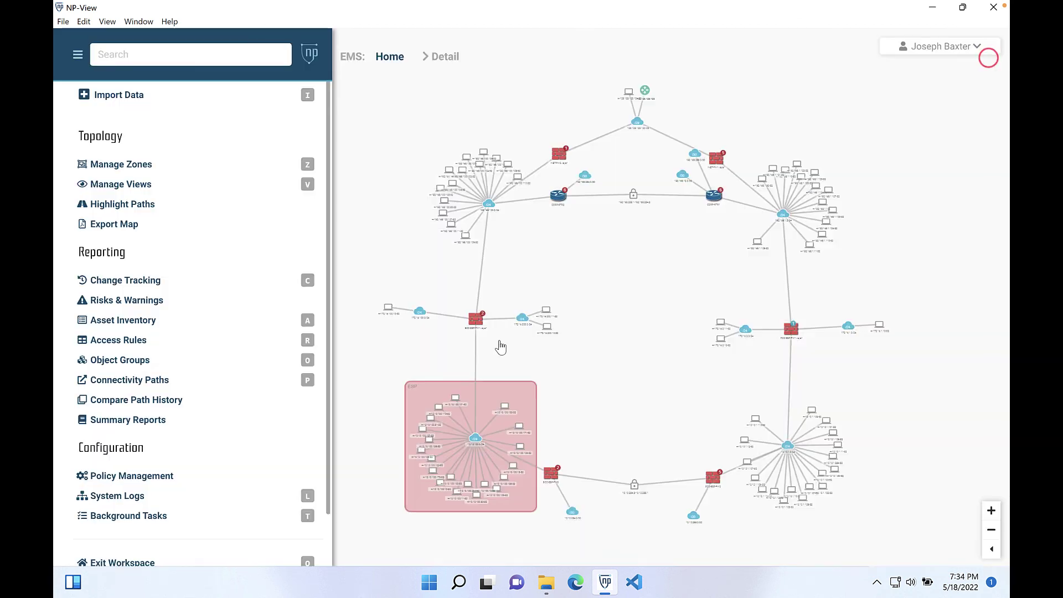
{"action": "left_click", "coordinate": [593, 395]}
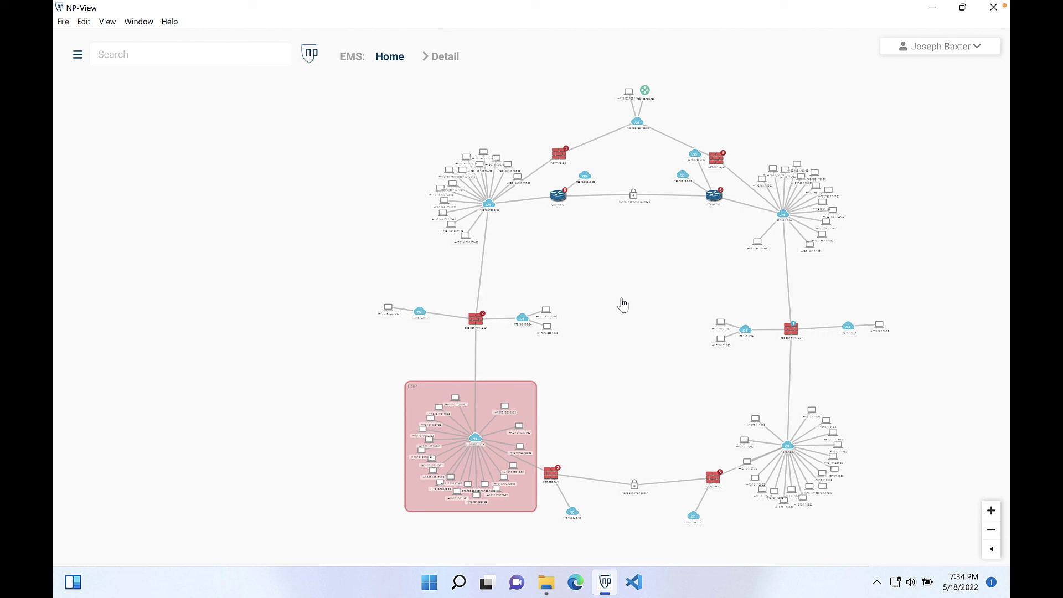
{"action": "left_click", "coordinate": [79, 55]}
{"action": "left_click", "coordinate": [118, 422]}
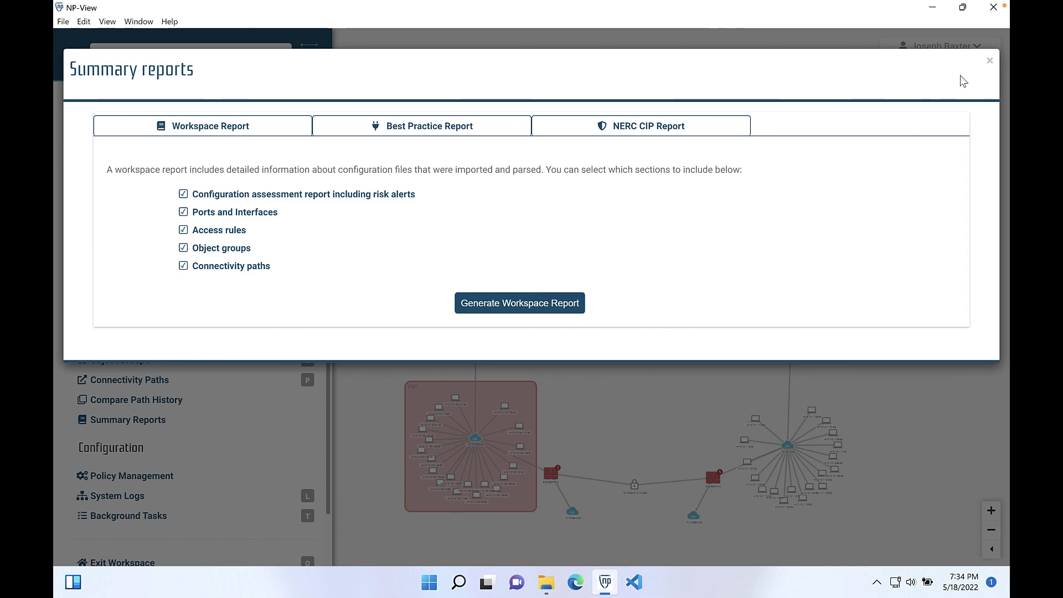
{"action": "left_click", "coordinate": [990, 64]}
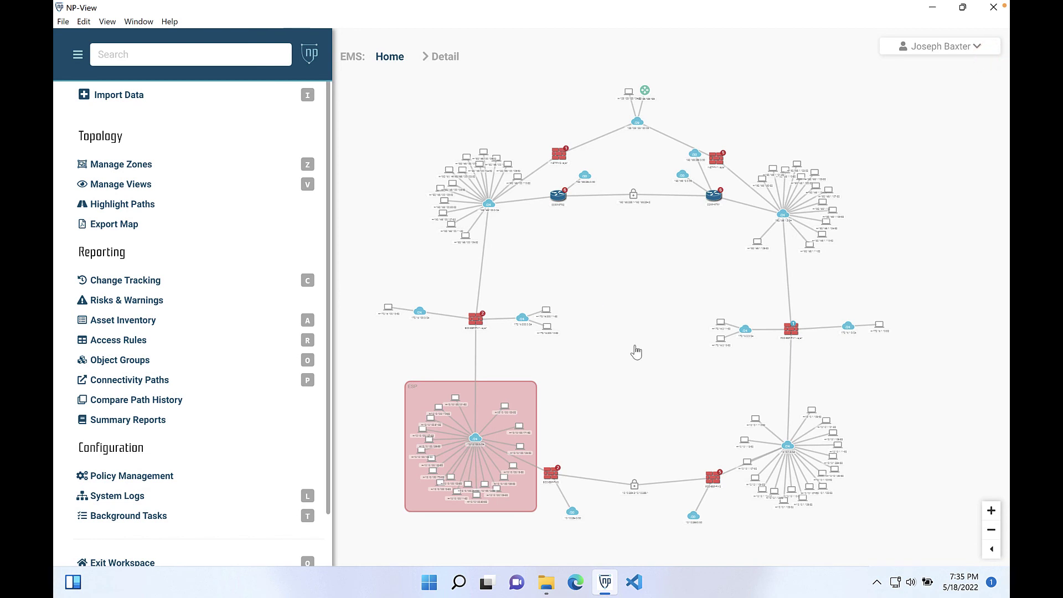